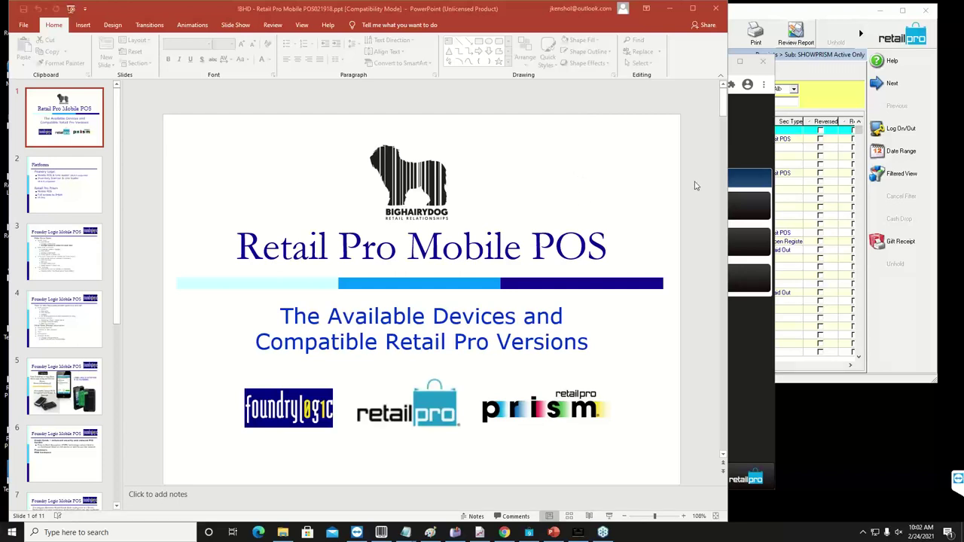
Bring the Prism Point of Sale window forward beside the receipts list and mirrored device
click(733, 144)
drag(464, 72, 403, 64)
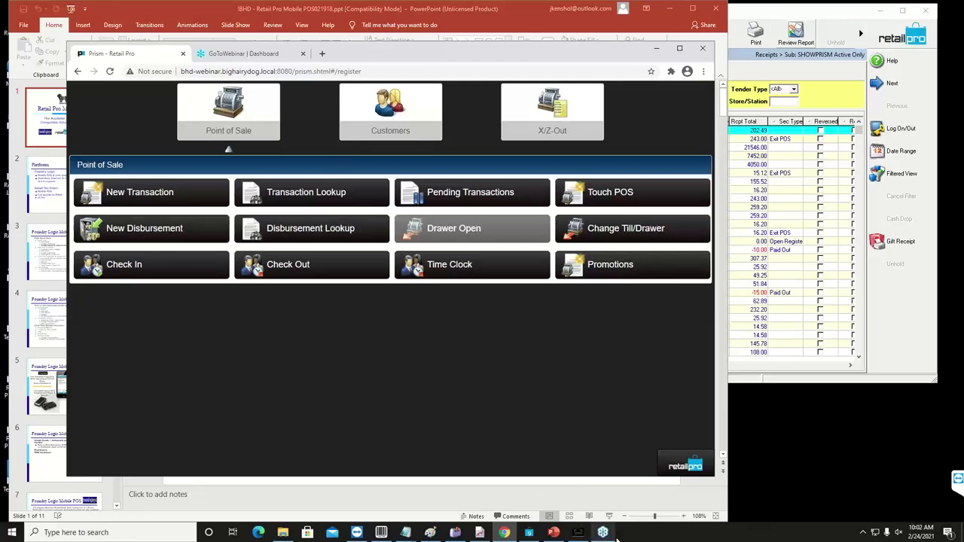
click(578, 533)
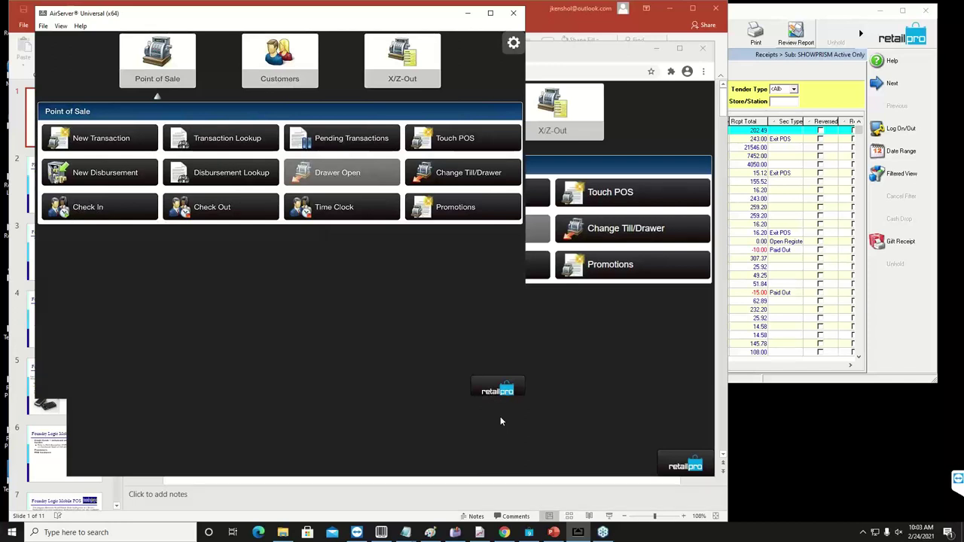
Return from the AirServer mirror to the browser's Prism Point of Sale menu
click(639, 341)
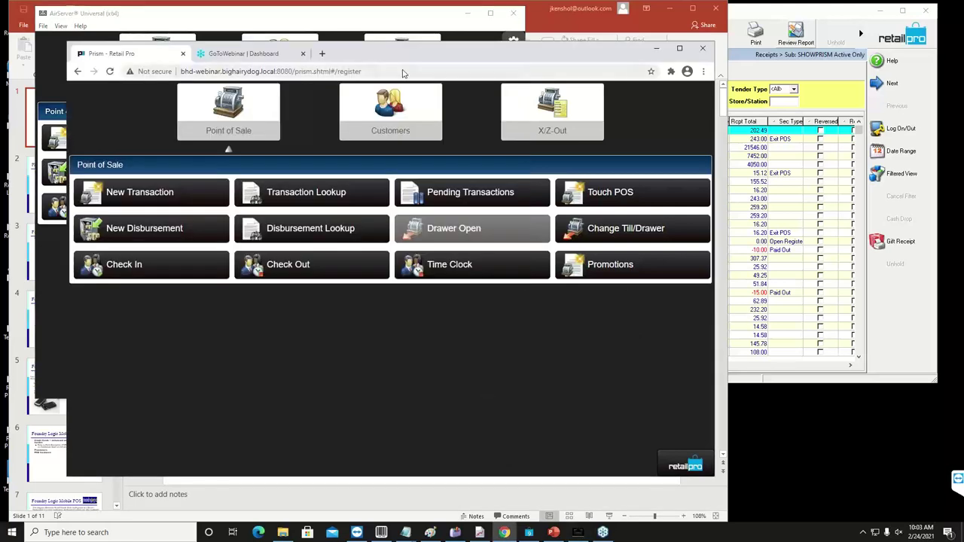
Move the Prism window up and right, then bring back the Retail Pro Mobile POS title slide
drag(370, 54, 427, 40)
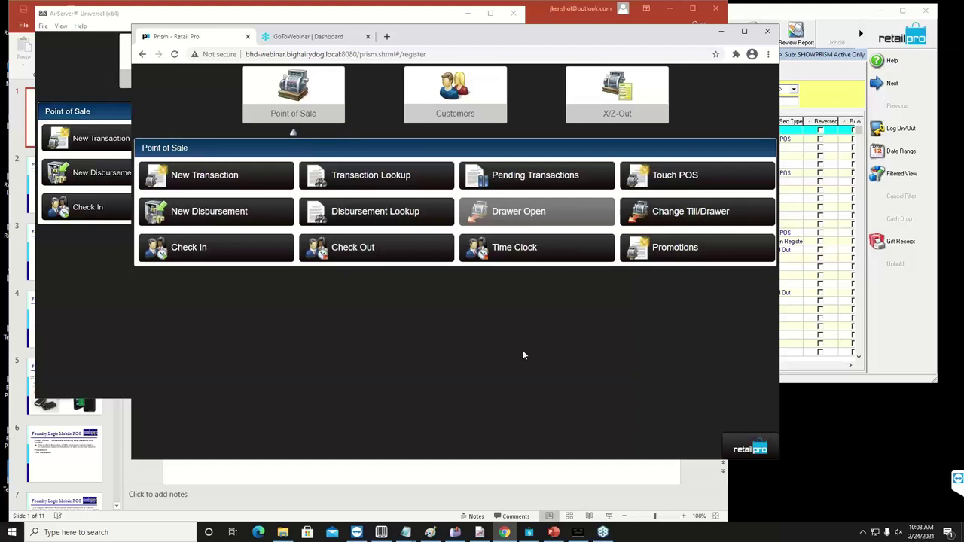
click(479, 481)
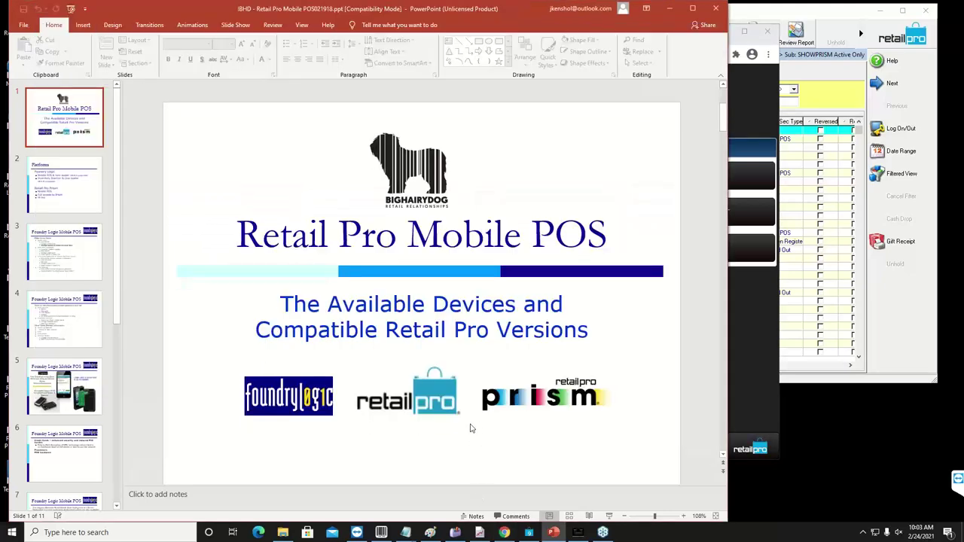
Review the slide 4 Mobile POS features, then switch to slide 2, Platforms
scroll(469, 422, down, 3)
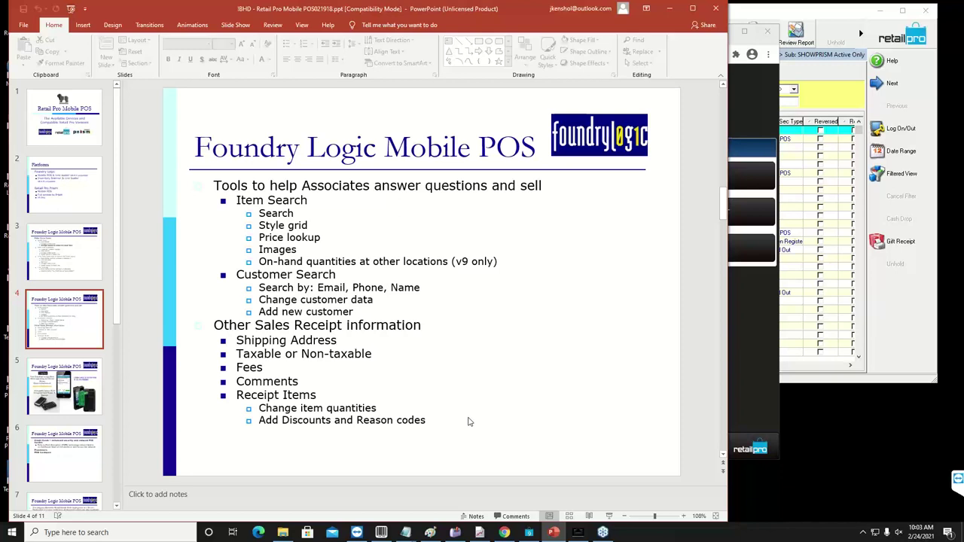
click(69, 197)
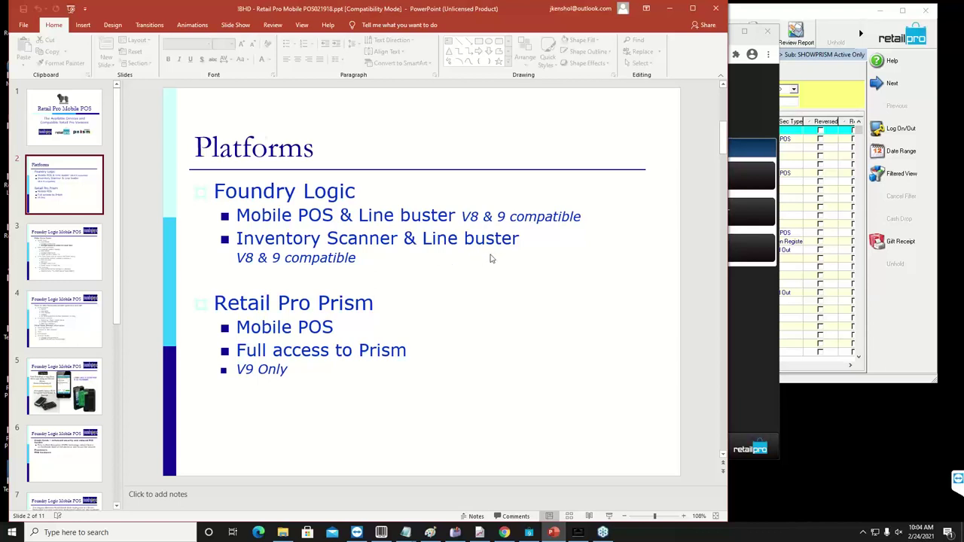
click(862, 532)
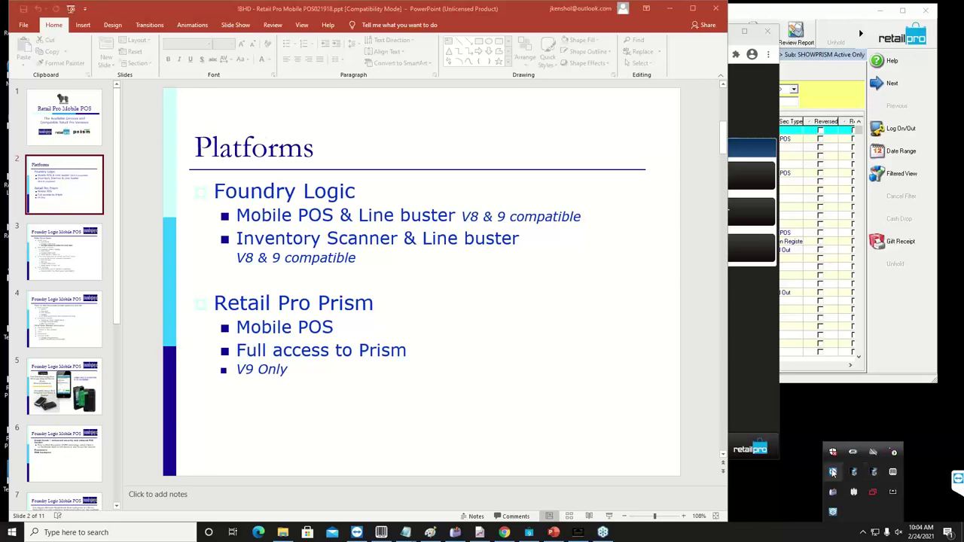
Bring the Prism – Retail Pro Point of Sale window in front of the Platforms slide
click(744, 98)
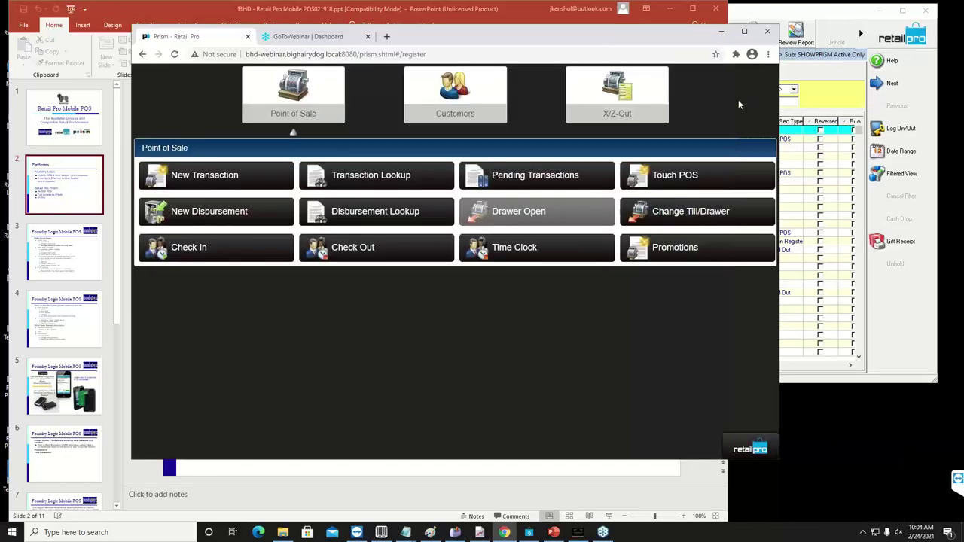
Show the AirServer mirror of the mobile POS screen, then return to the Platforms slide
click(578, 533)
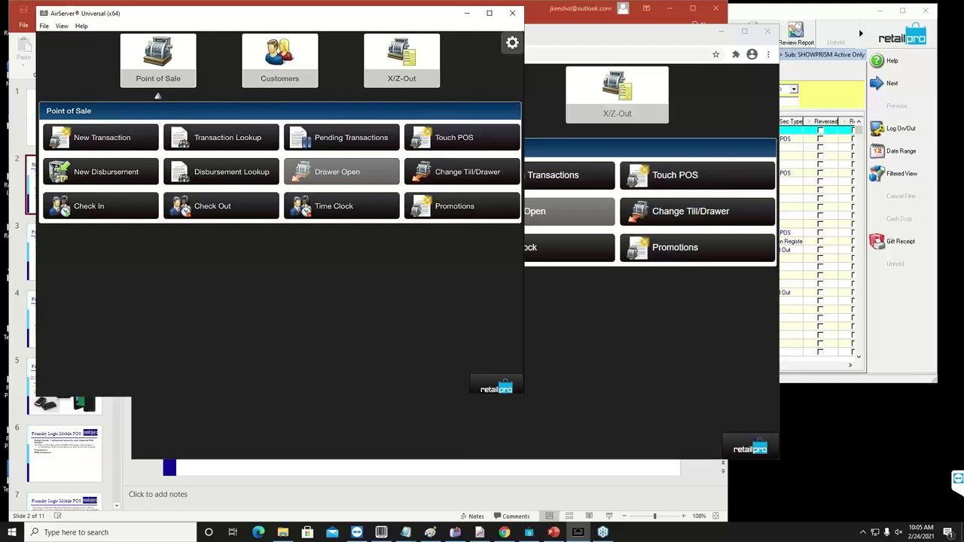
click(488, 487)
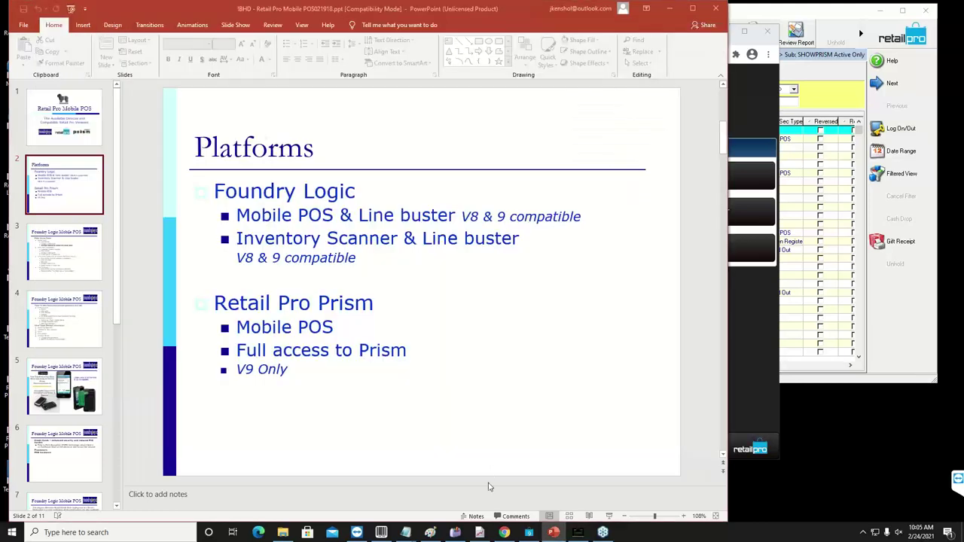
Advance the deck from slide 2 to slide 6, Credit Cards with P2PE security
scroll(360, 416, down, 1)
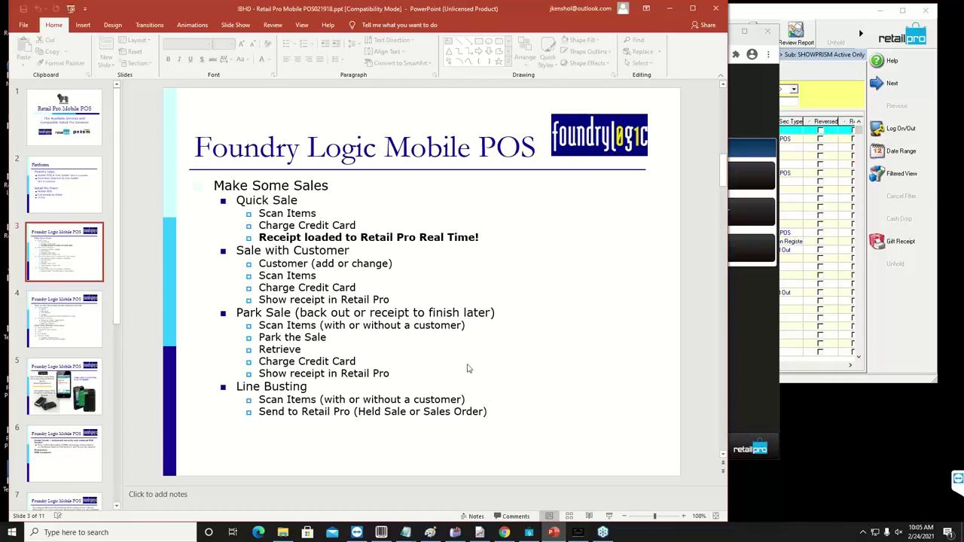
key(Page_Down)
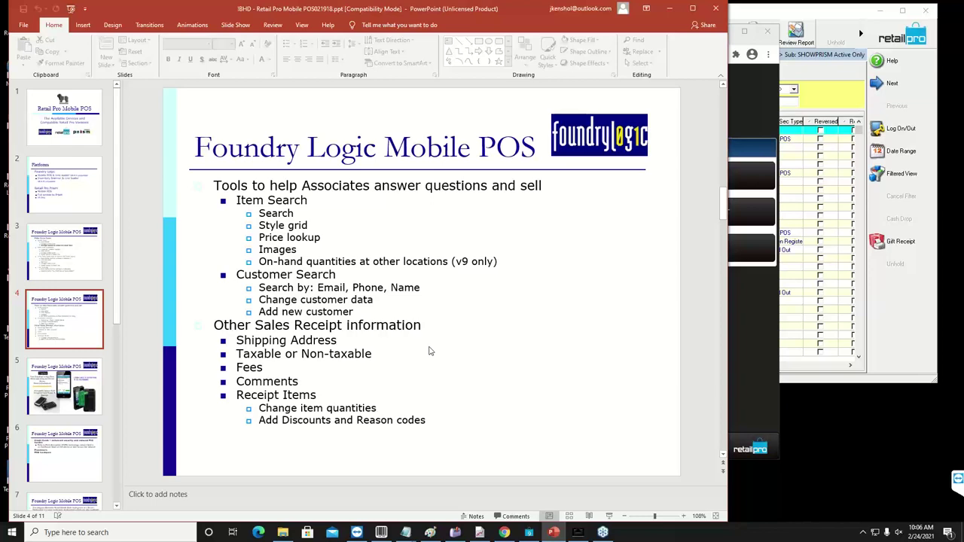
scroll(428, 351, down, 2)
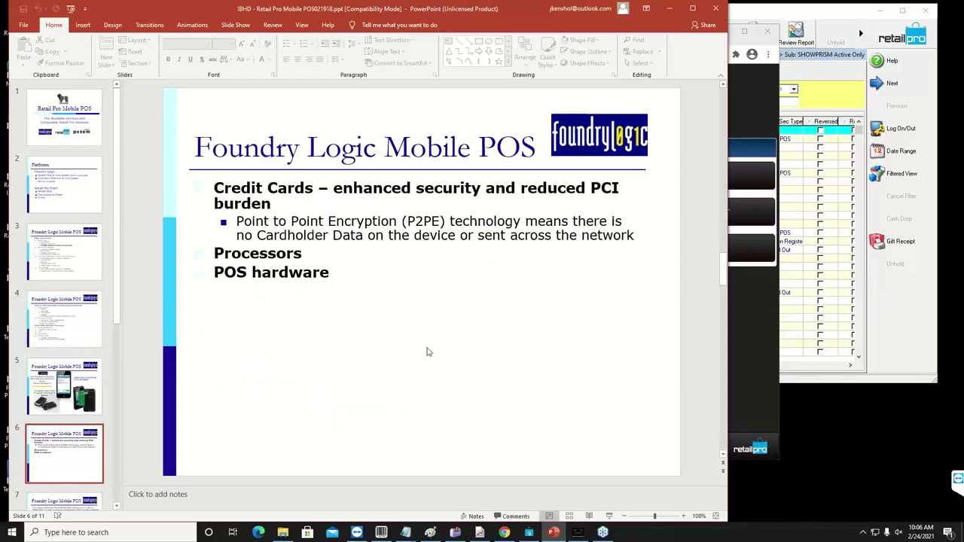
Scroll back toward slide 5, the mobile POS hardware and App Store demo
scroll(426, 351, up, 1)
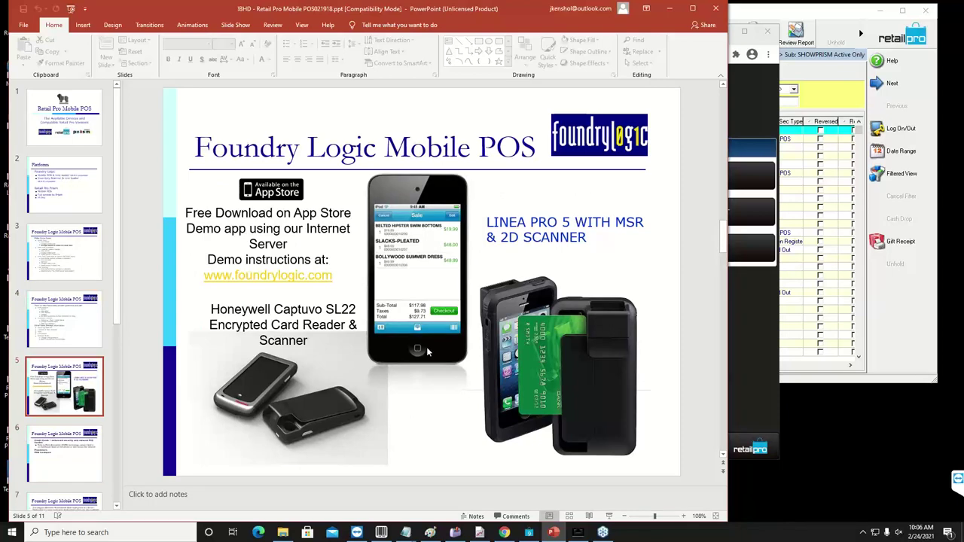
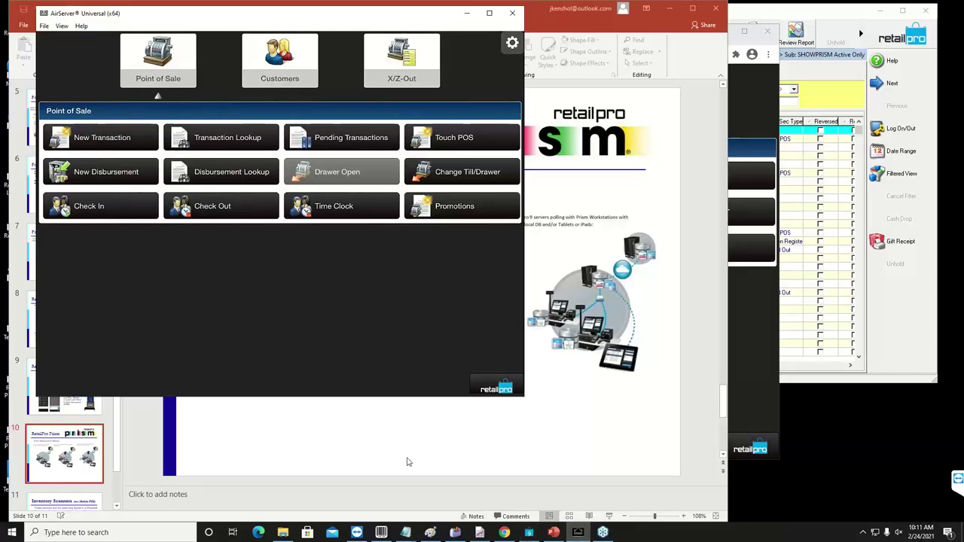
Page through the Mobile POS and Prism slides to the deployment options slide, then minimize PowerPoint
scroll(394, 451, up, 1)
scroll(395, 452, up, 1)
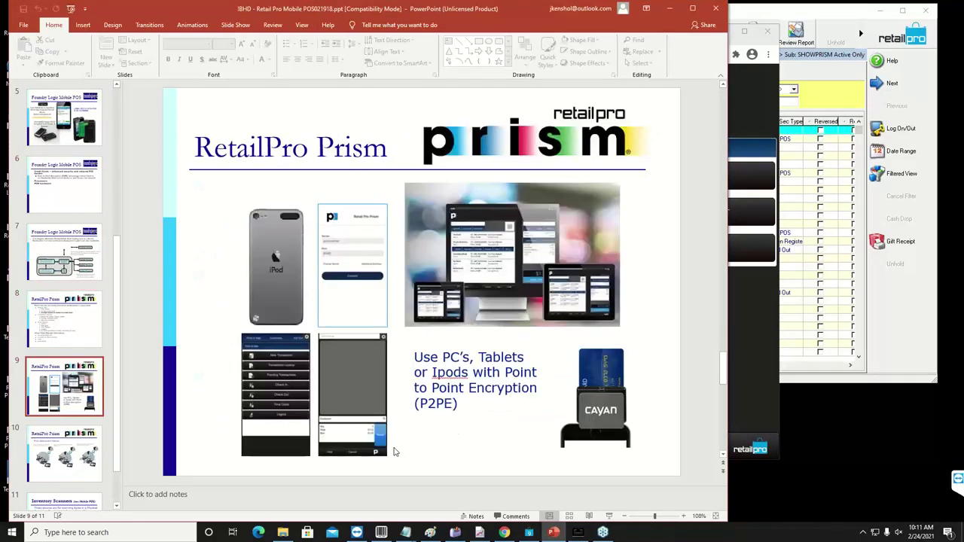
scroll(394, 452, up, 4)
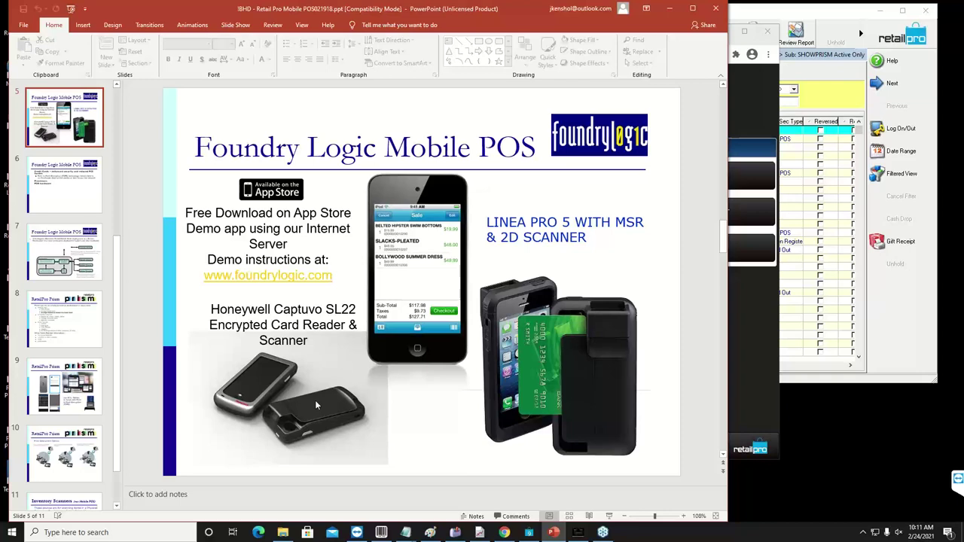
key(Page_Down)
key(Page_Down)
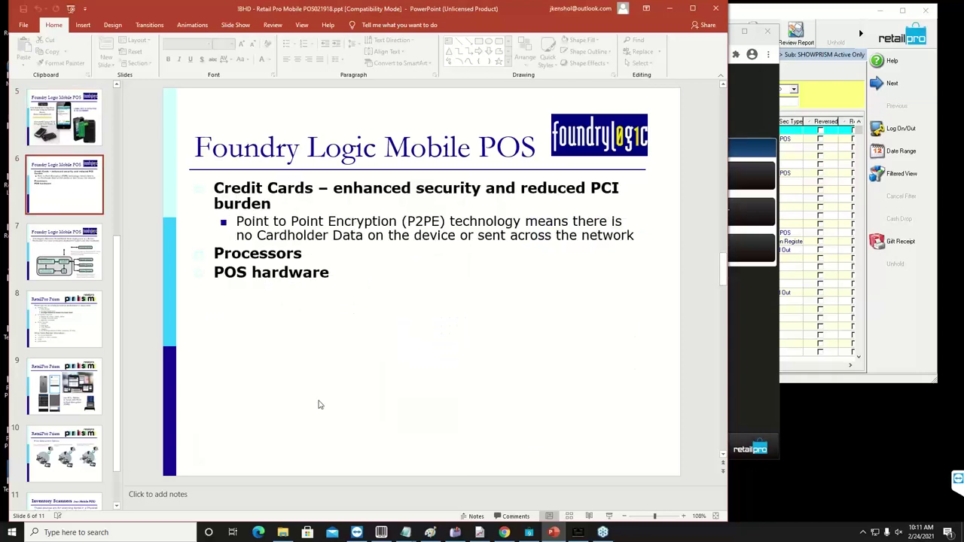
key(Page_Down)
key(Page_Down)
key(Page_Down)
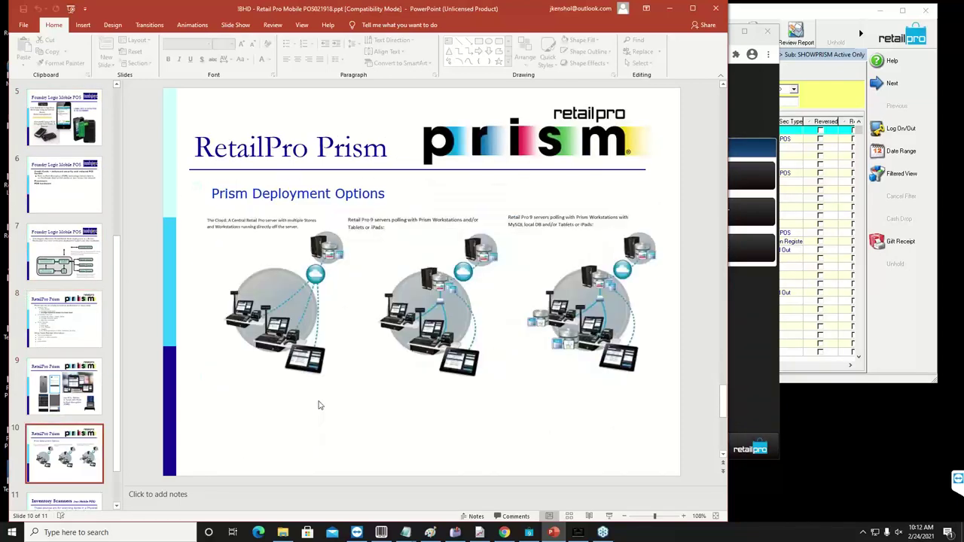
key(Page_Down)
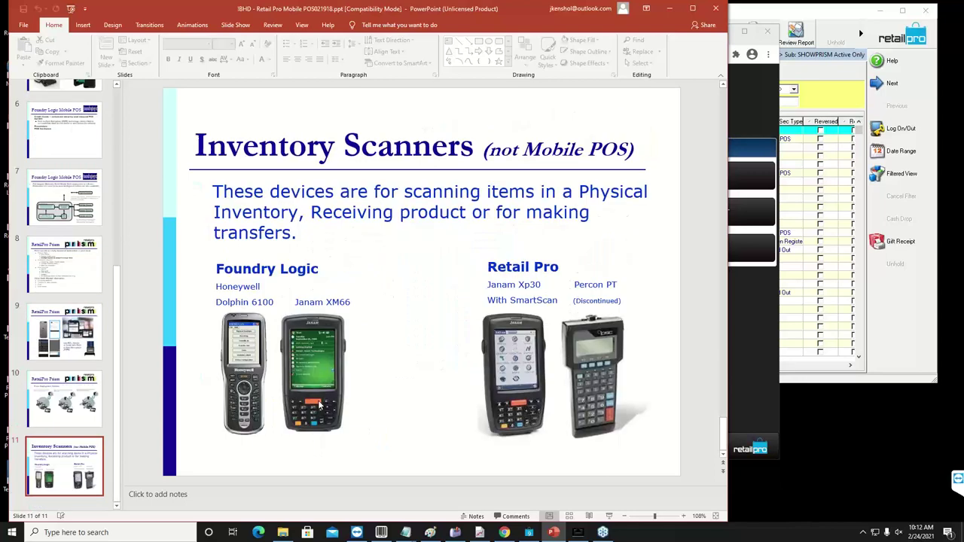
key(Page_Up)
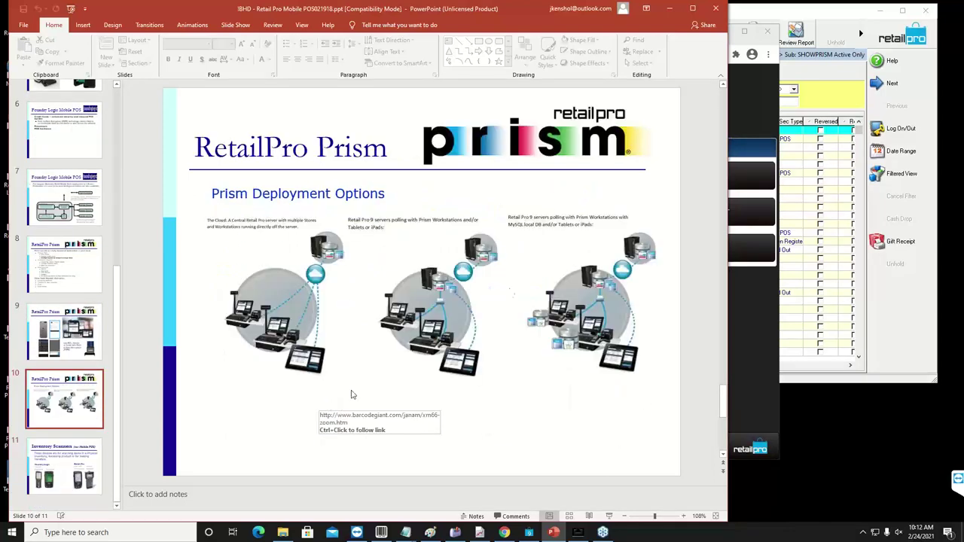
click(670, 9)
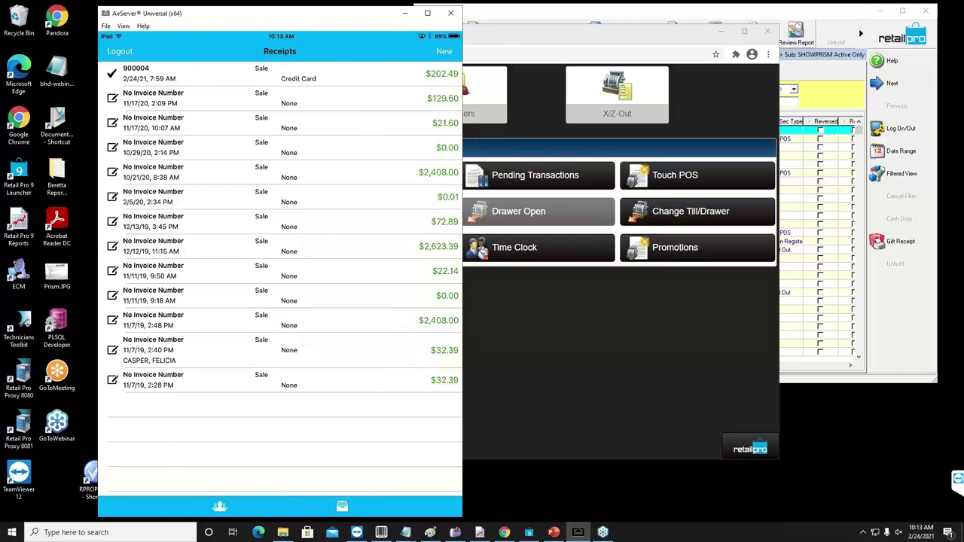
Start a new receipt and try the camera barcode scanner, leaving the sale empty
click(444, 51)
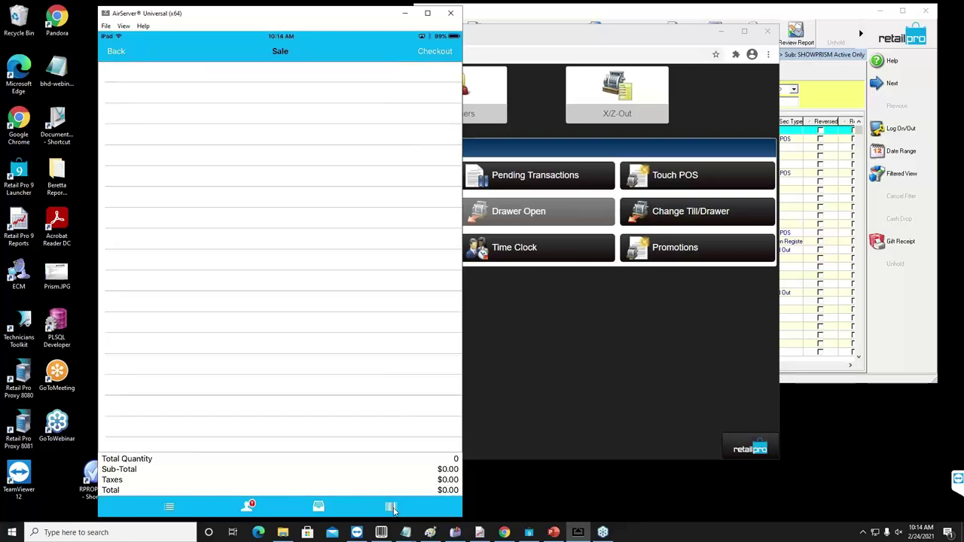
click(391, 507)
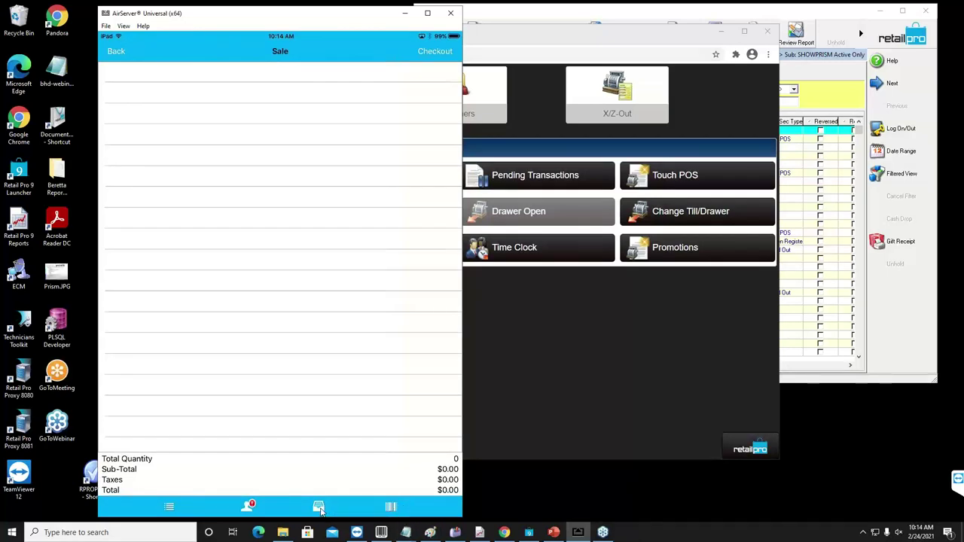
Pick the LRG BLUE 1/4 ZIP JACKET NIKE MENS TIGER from inventory, checking its product photo
click(320, 508)
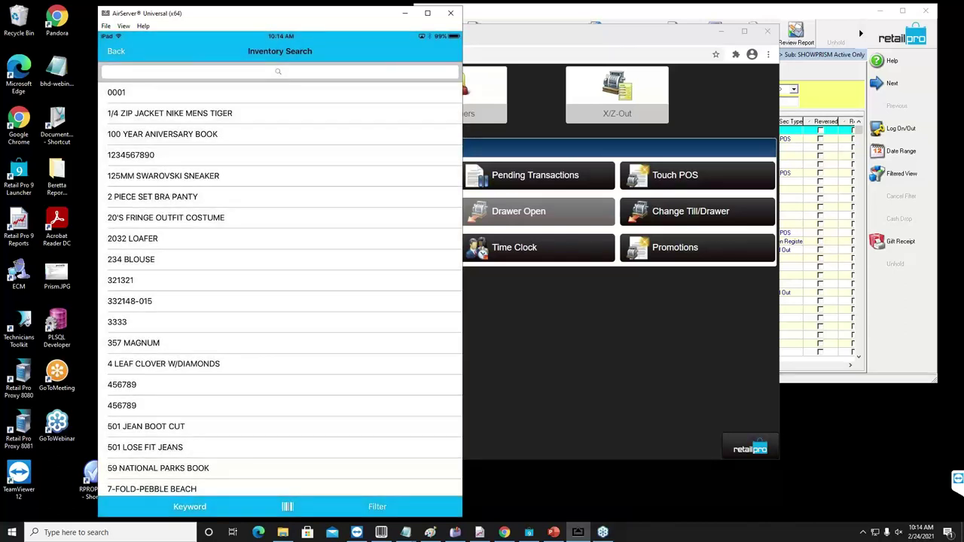
click(169, 113)
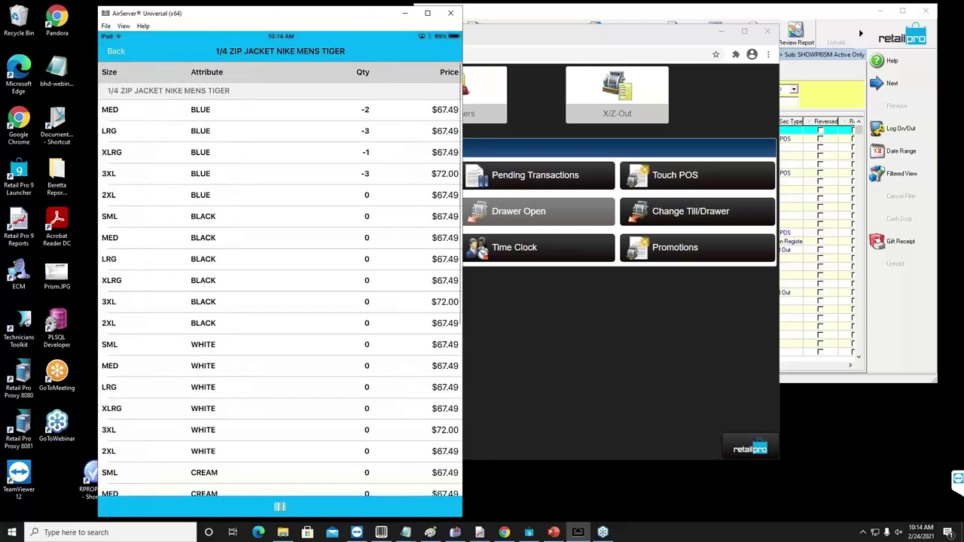
click(226, 131)
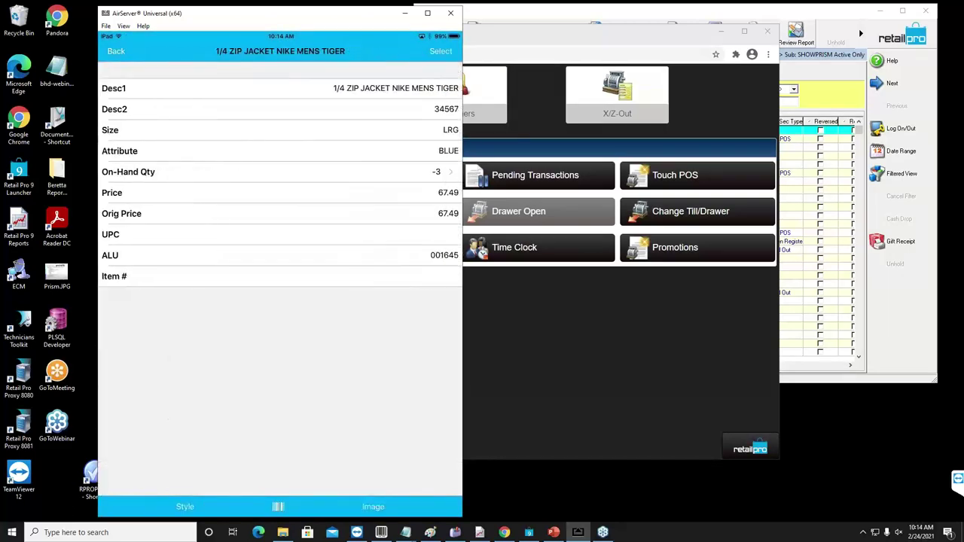
click(372, 506)
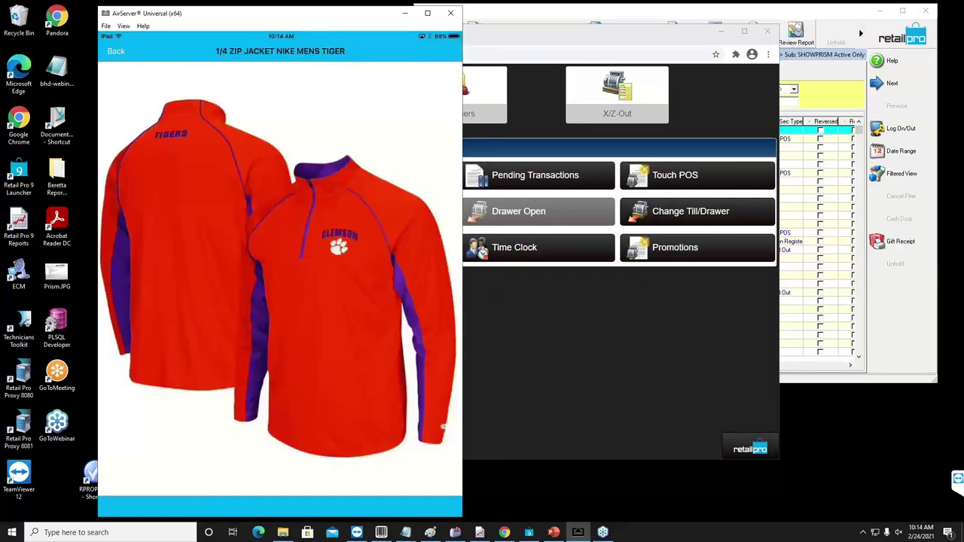
click(116, 51)
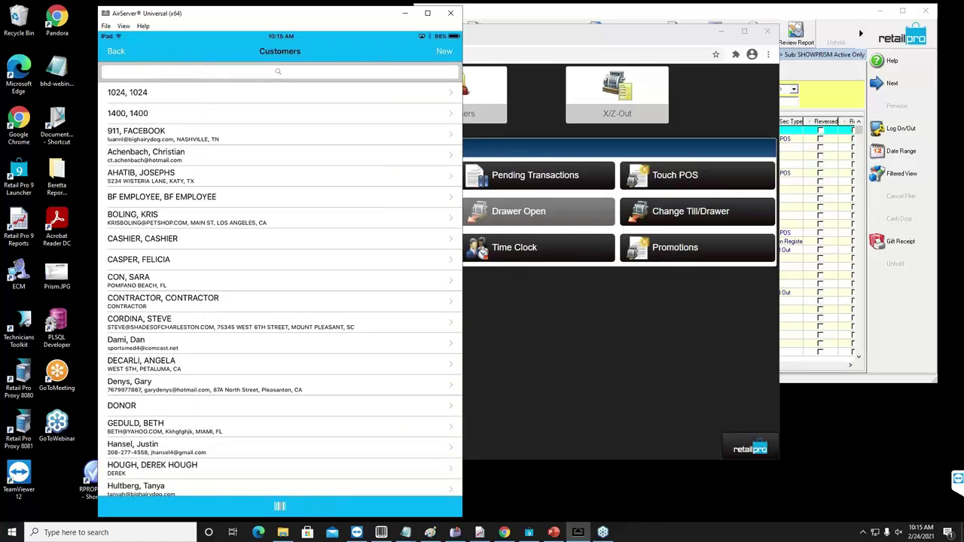
Attach the customer and verify Receipt Details show RETAIL price level and CA tax area
click(136, 281)
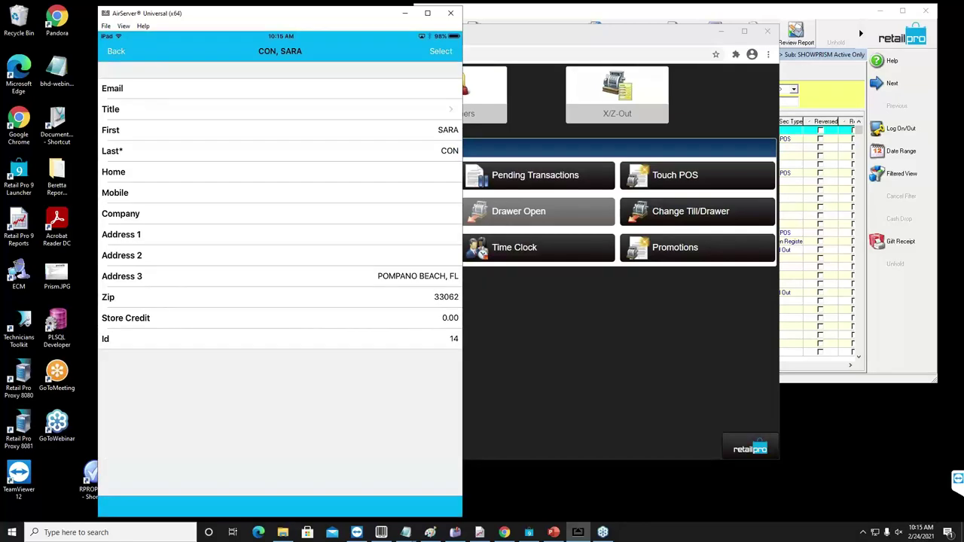
click(441, 51)
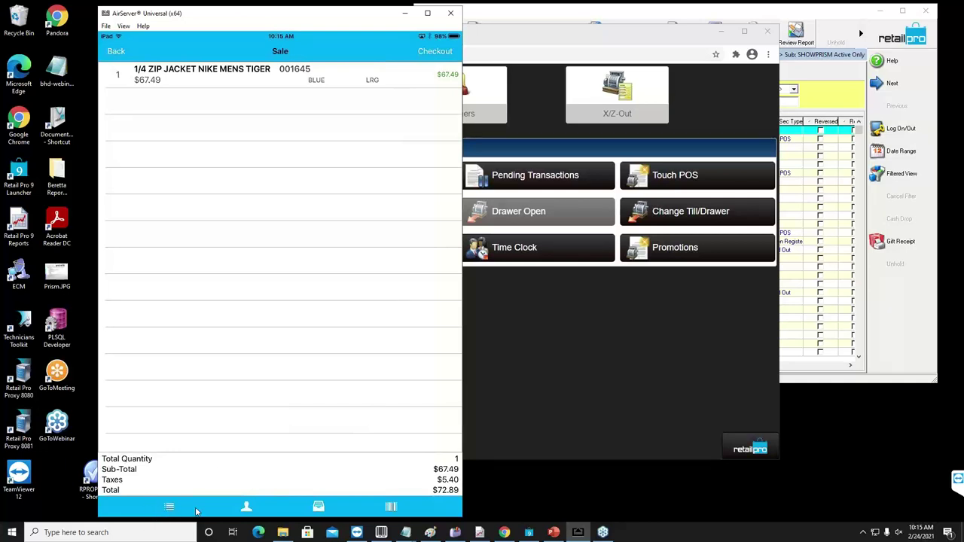
click(169, 506)
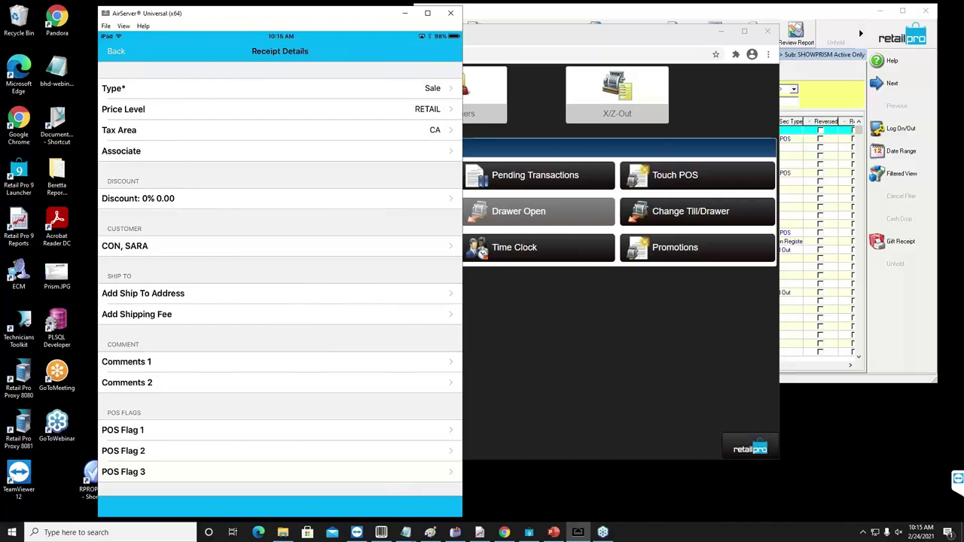
scroll(280, 279, down, 2)
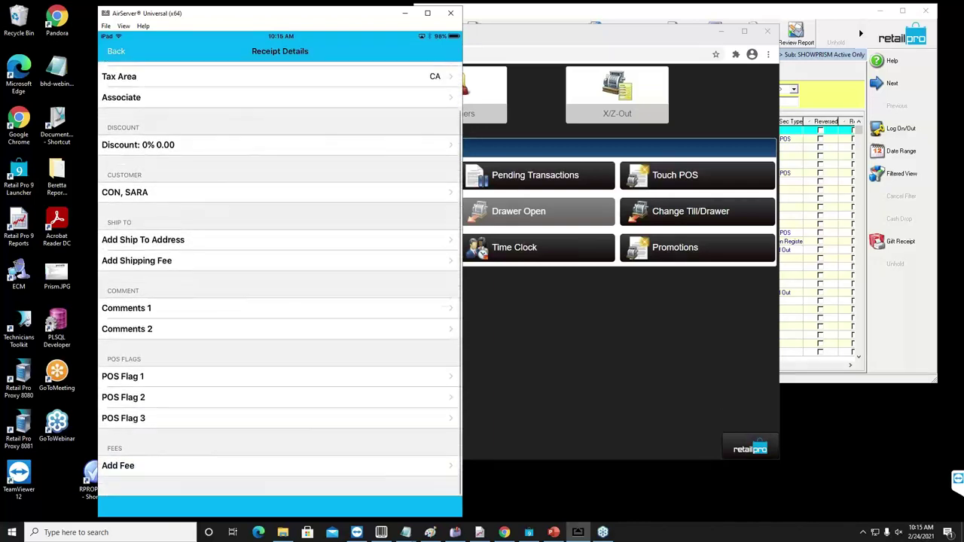
scroll(280, 278, down, 2)
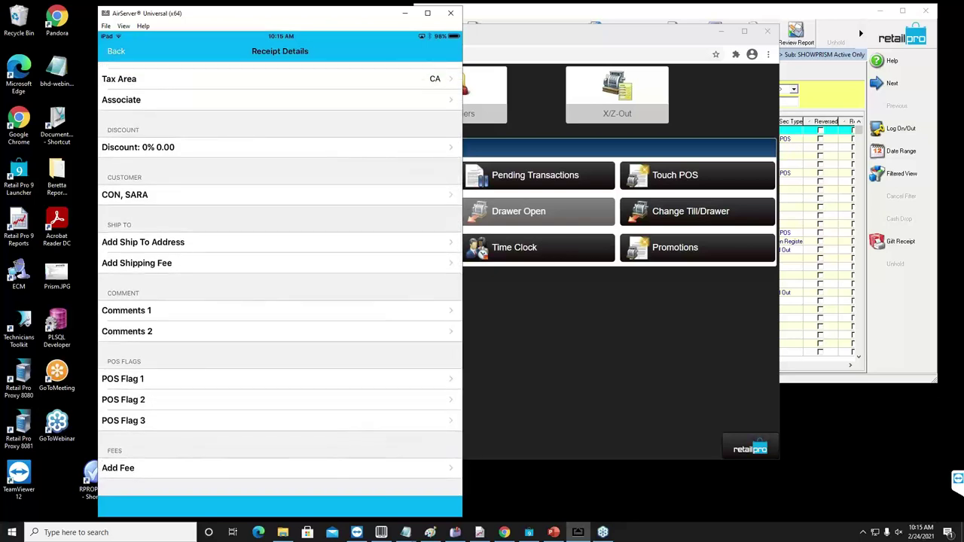
click(116, 50)
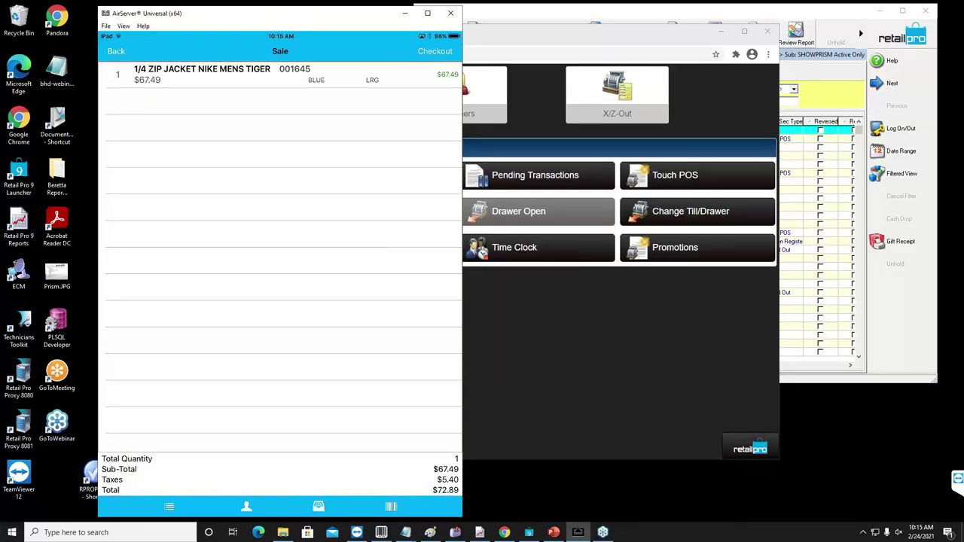
At checkout, tender the $72.89 by credit card with card type VISA
click(435, 51)
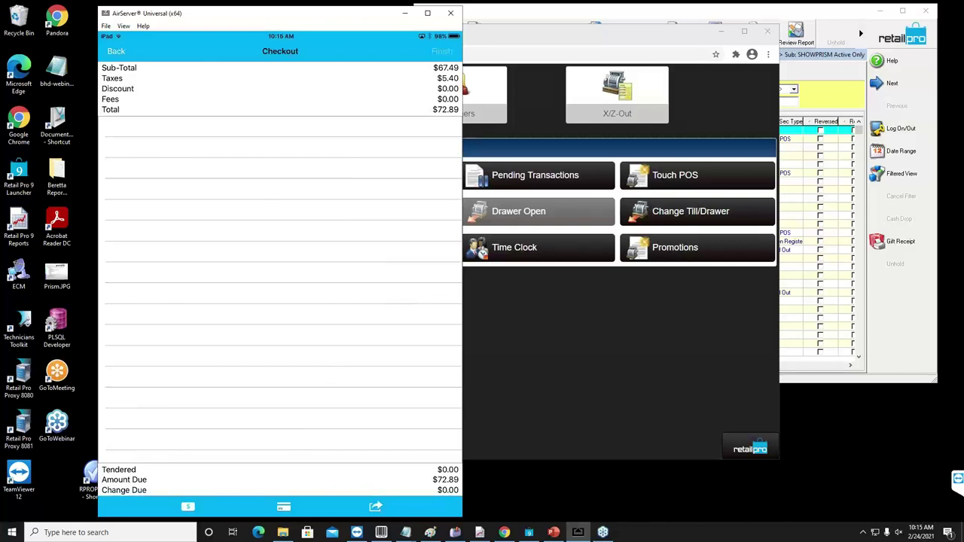
click(283, 506)
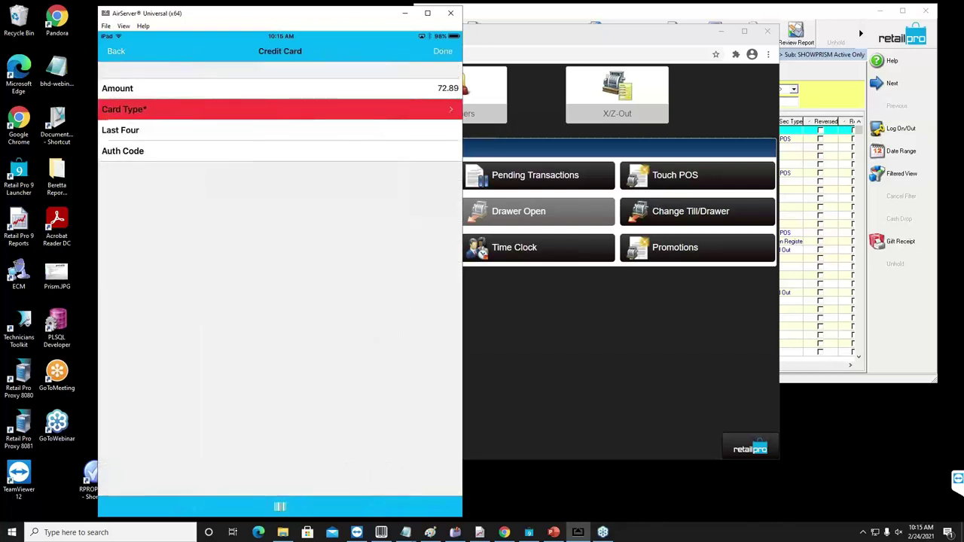
click(280, 109)
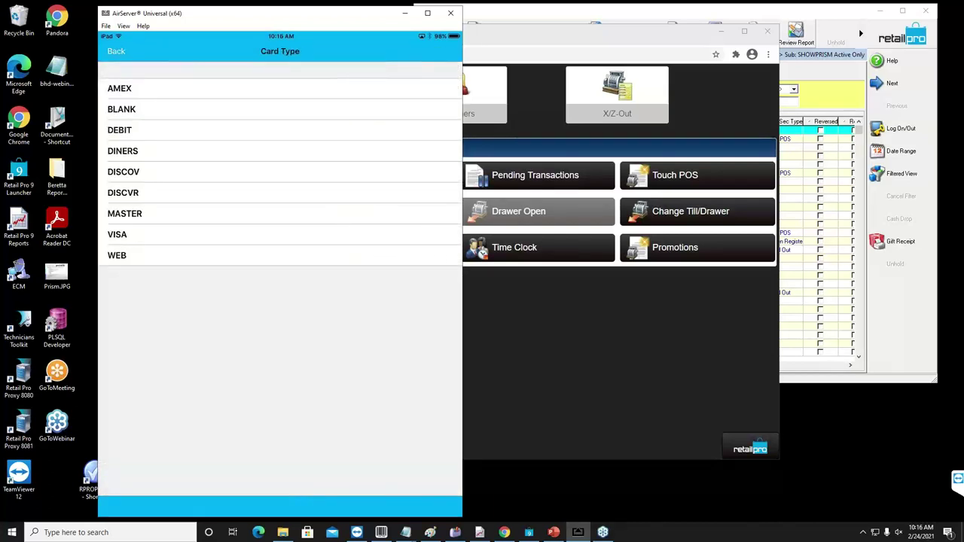
click(117, 234)
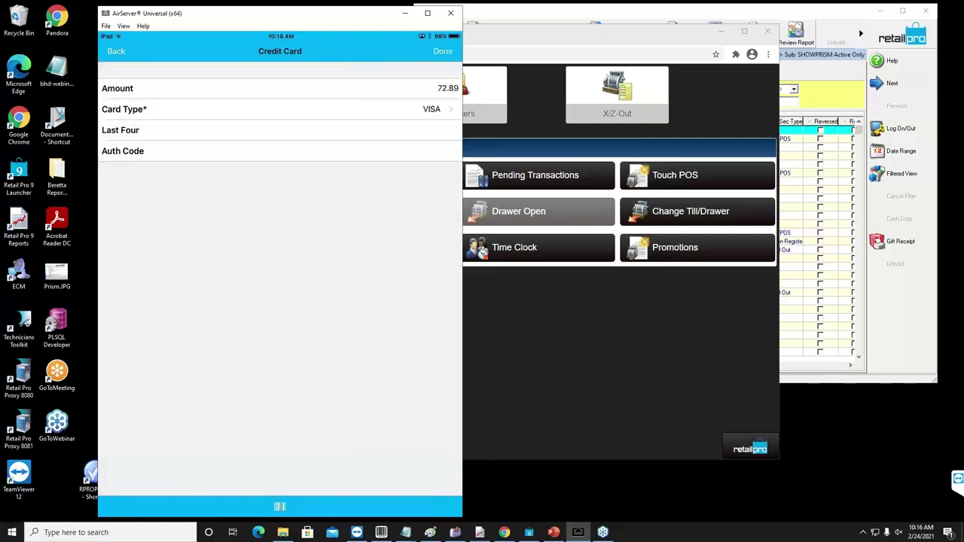
Enter the card's last four digits and authorization code, and confirm the Visa tender
click(280, 129)
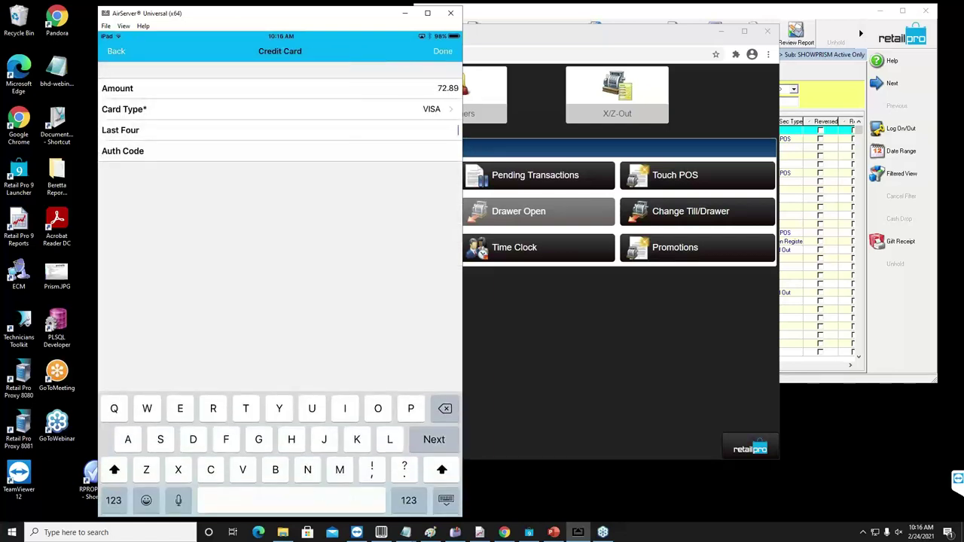
click(114, 500)
text(1111)
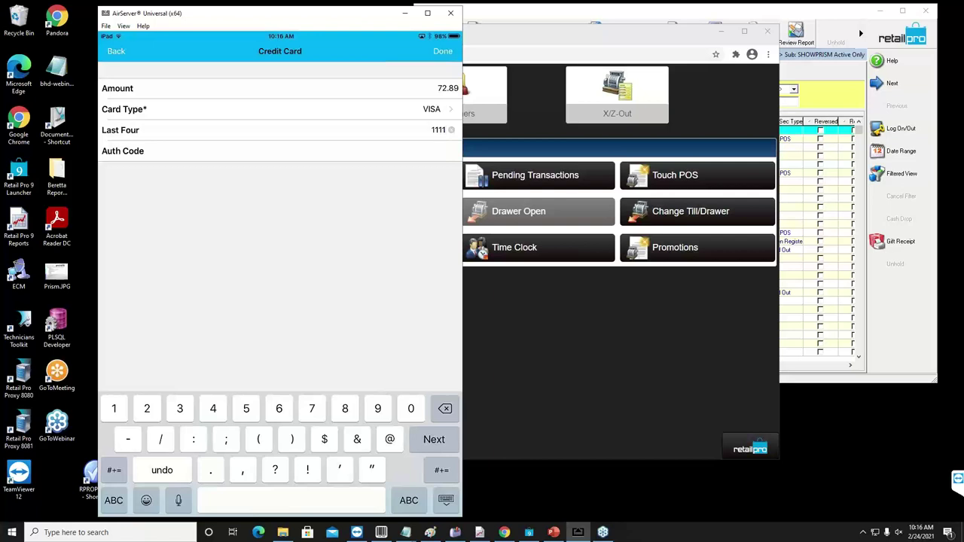
click(452, 151)
click(451, 150)
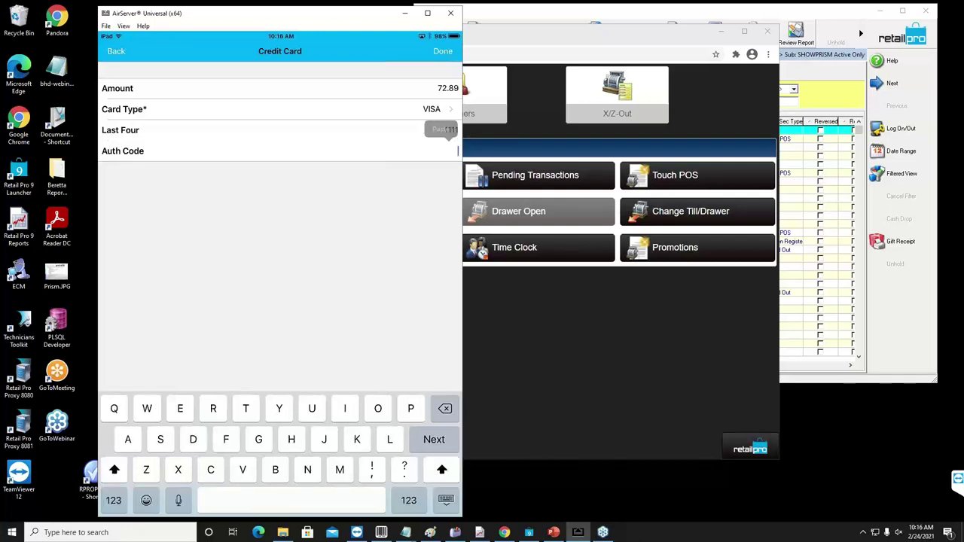
click(114, 500)
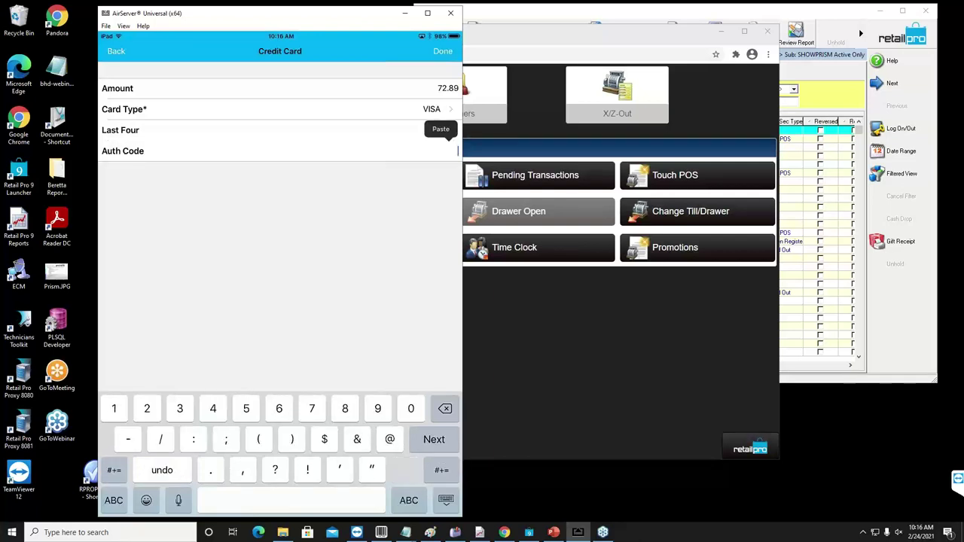
text(2345)
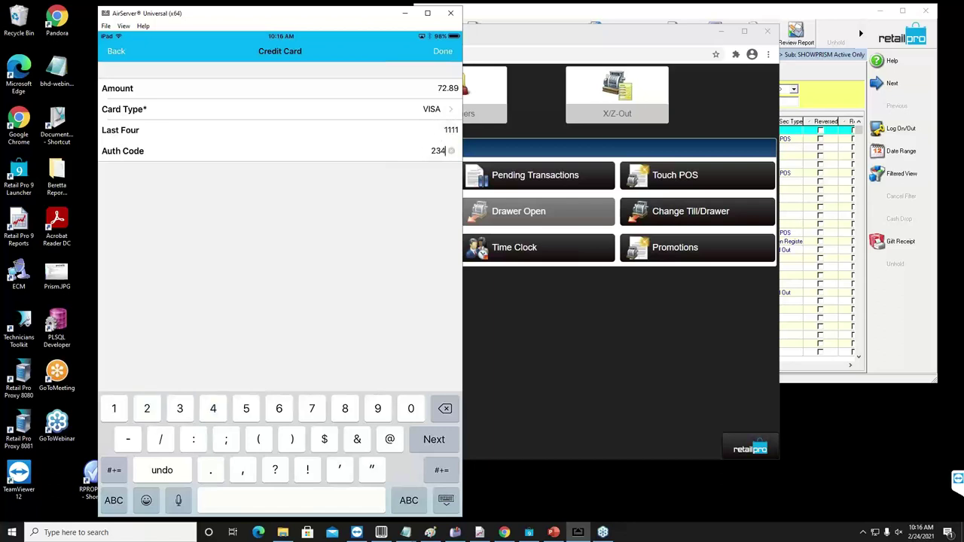
click(443, 50)
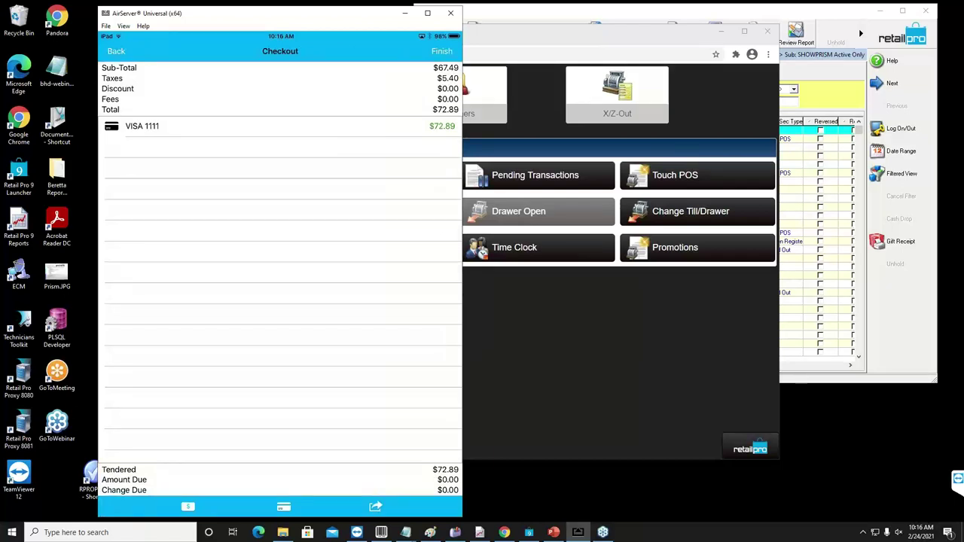
Finish the $72.89 Visa sale as receipt 900005 and bring Retail Pro 9 forward
click(442, 50)
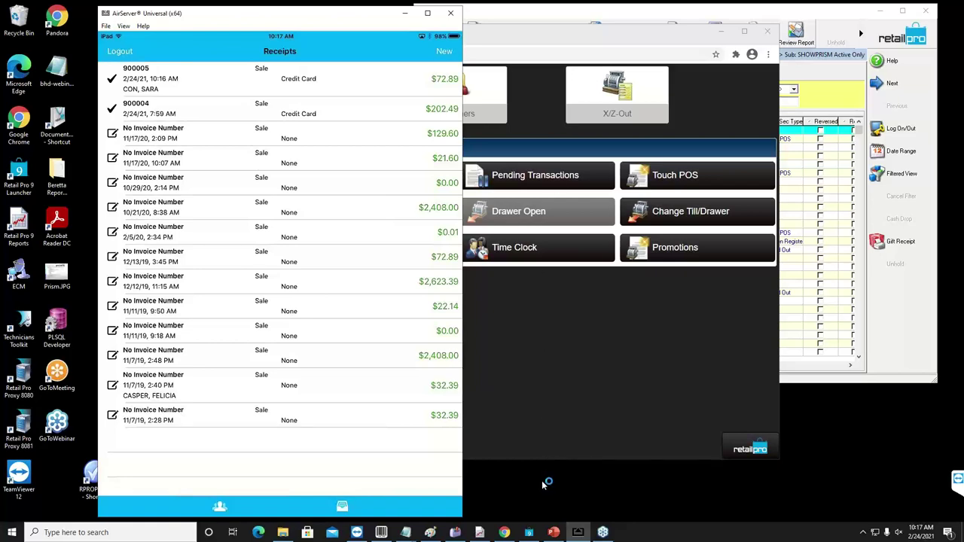
click(530, 531)
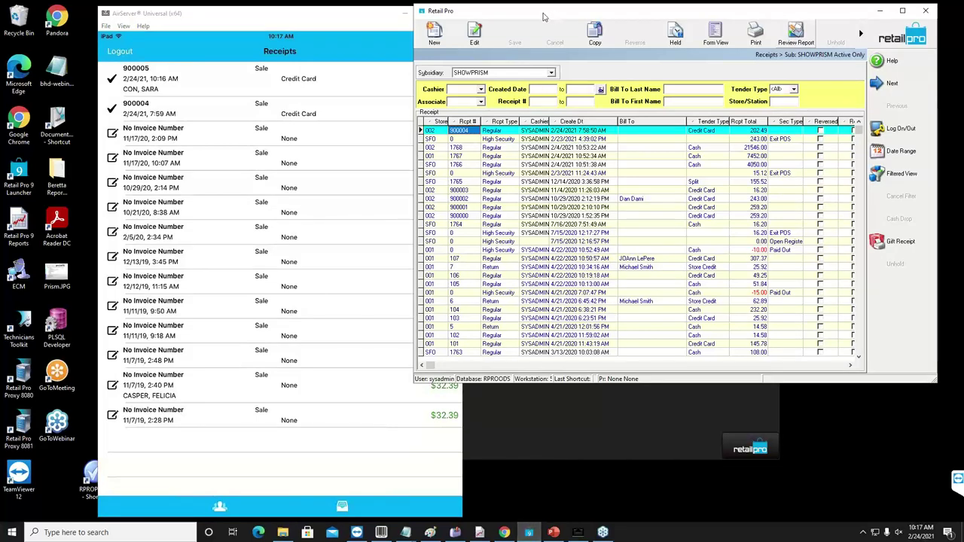
Move the Retail Pro receipts window left, beside the AirServer iPad mirror
drag(554, 11, 356, 23)
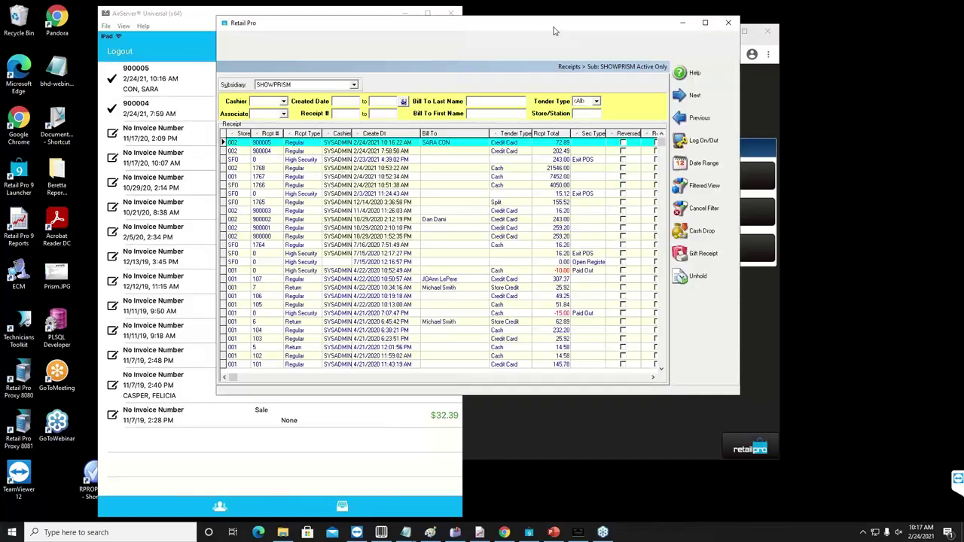
Select receipt 900005 and inspect its Bill To customer and $72.89 credit-card total
click(266, 143)
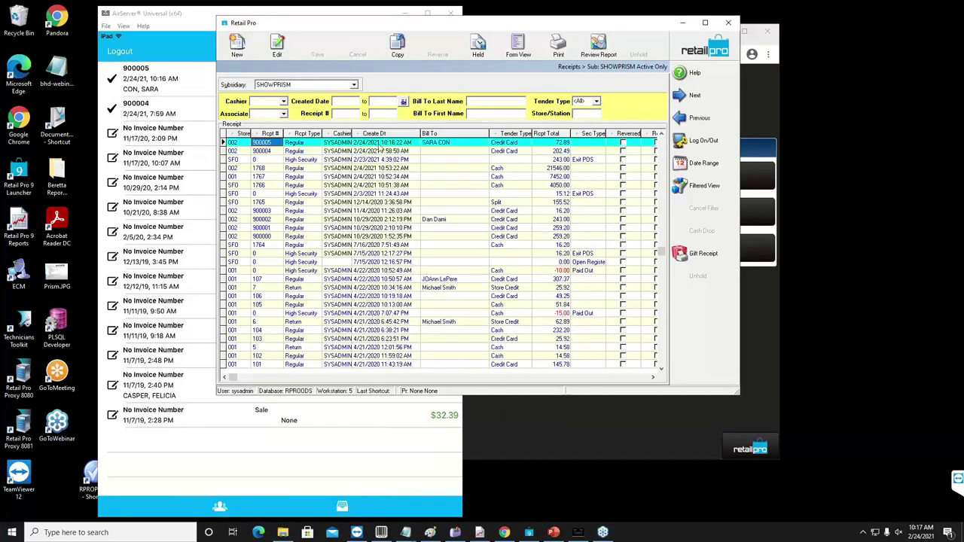
click(430, 147)
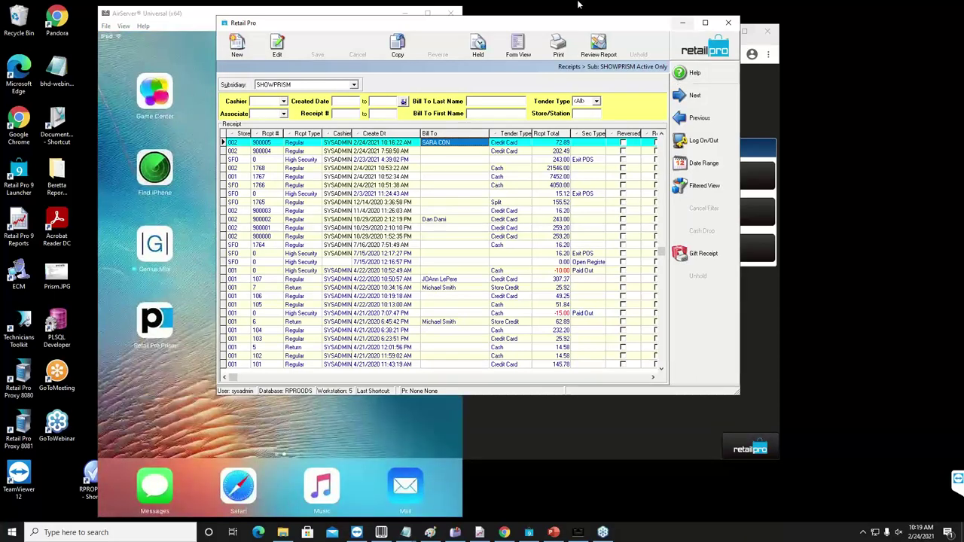
Bring the AirServer iPad mirror window to the front
click(188, 16)
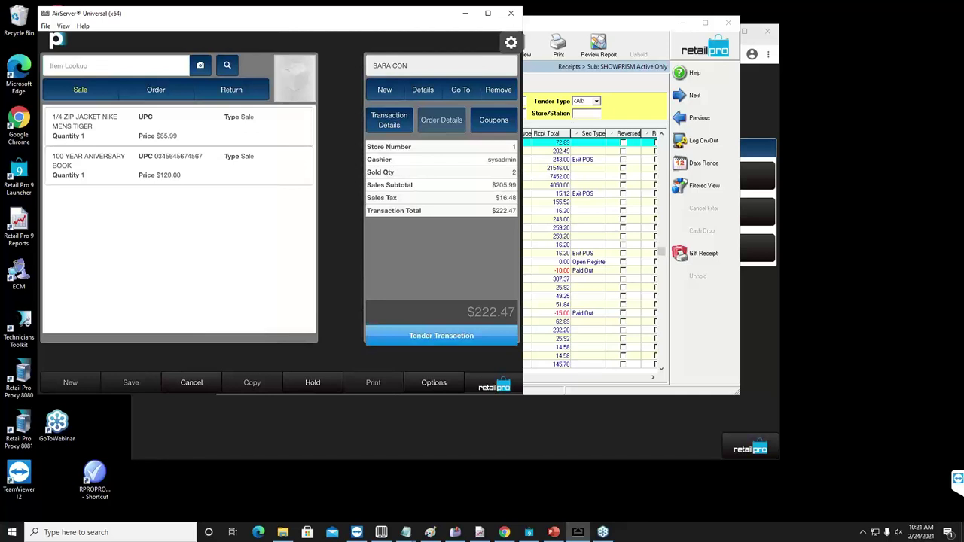
Review the jacket line's details: discount, shipping, associate, notes and on-hand quantity tabs
click(174, 126)
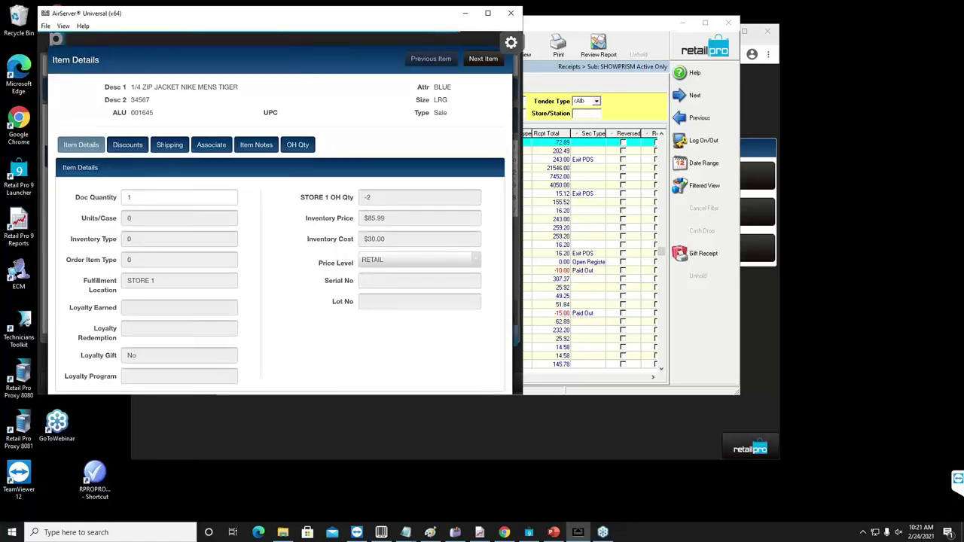
click(127, 144)
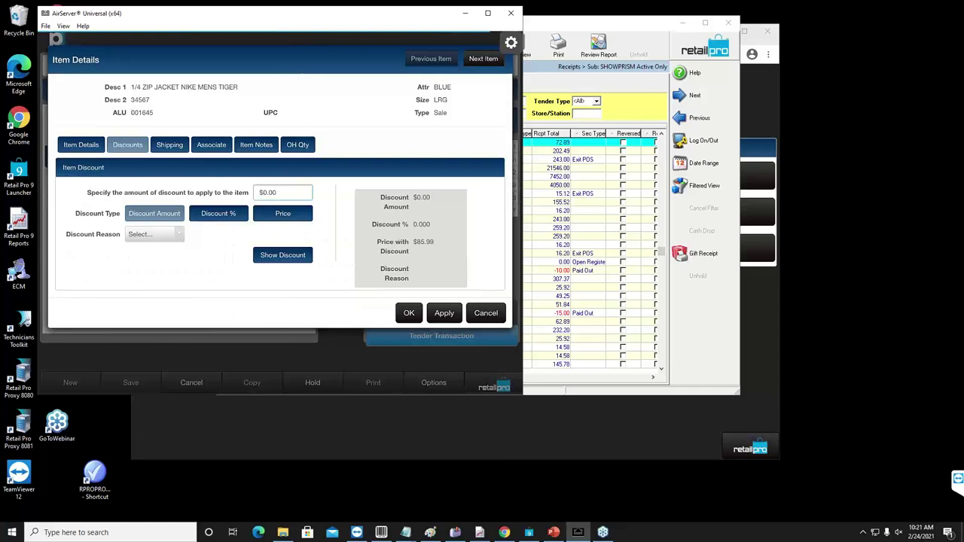
click(169, 145)
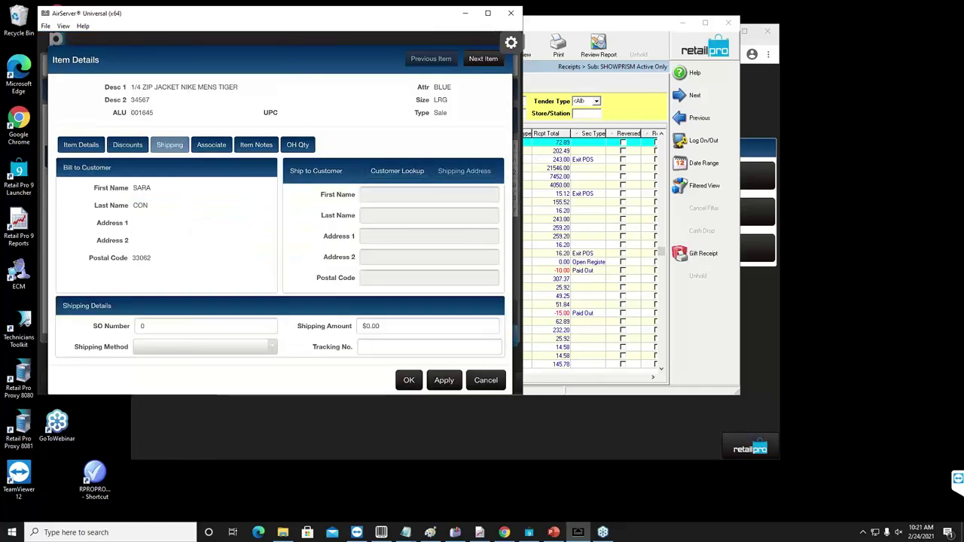
click(211, 145)
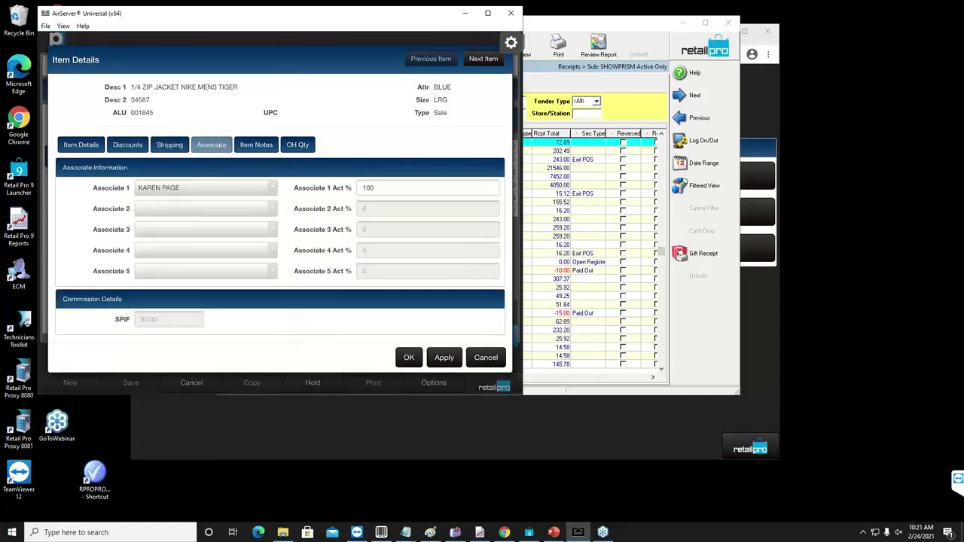
click(256, 145)
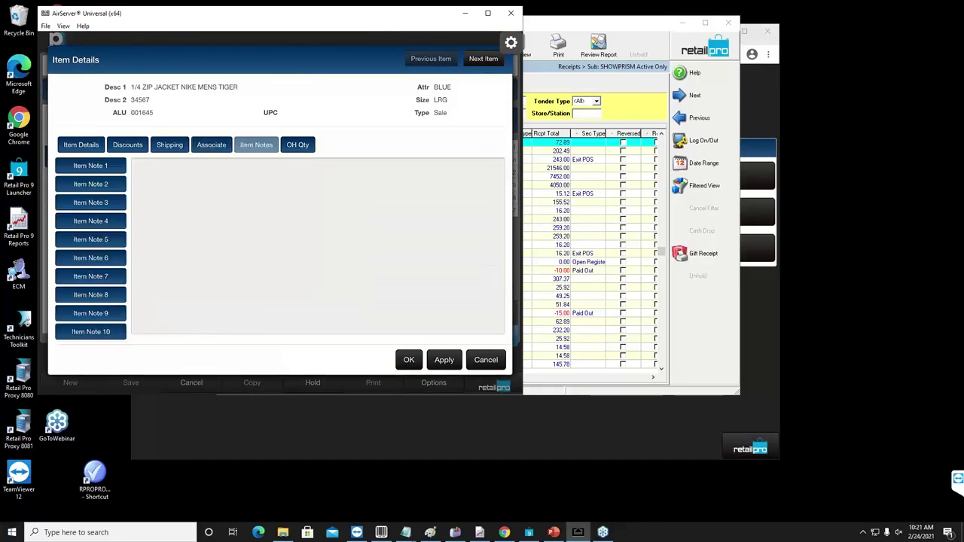
click(298, 145)
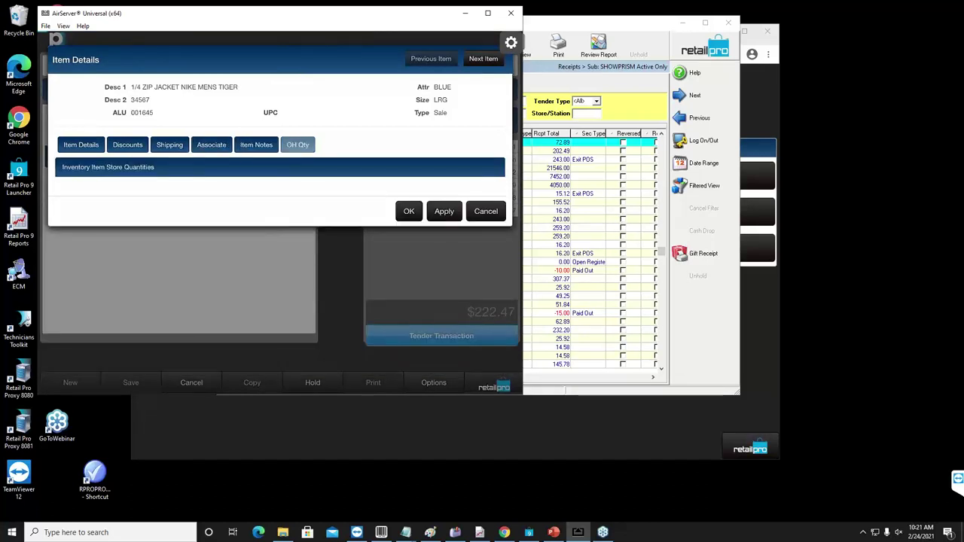
click(80, 145)
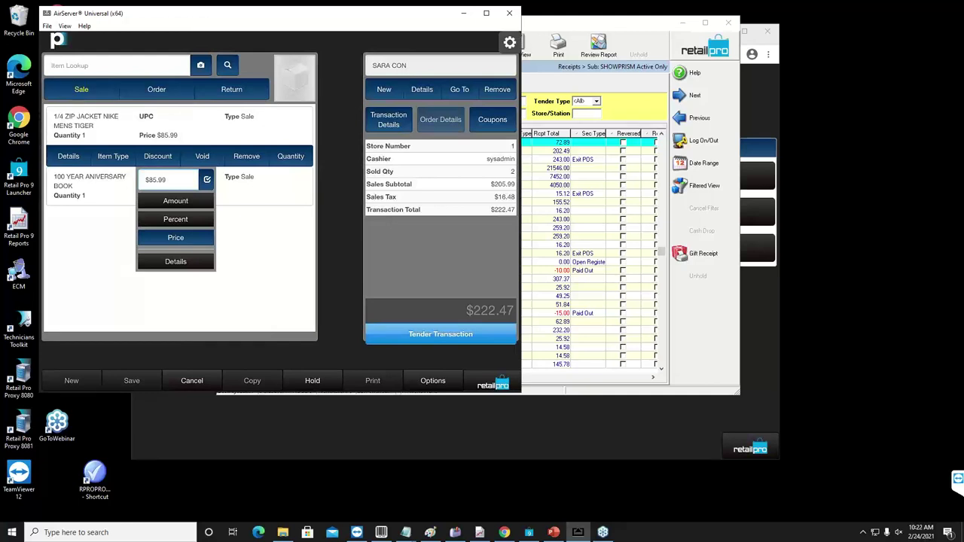
Review the jacket's percent discount details and the transaction details before tendering $222.47
click(176, 219)
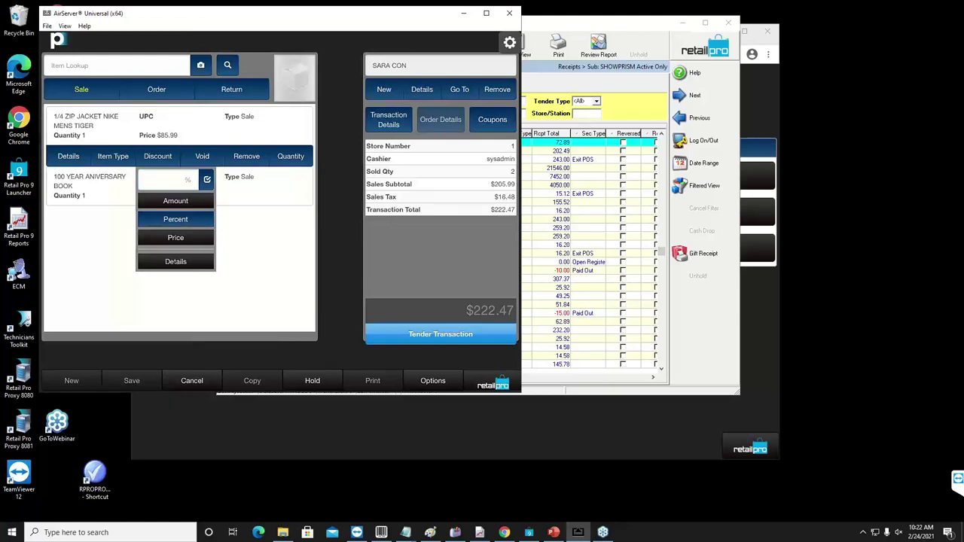
click(176, 262)
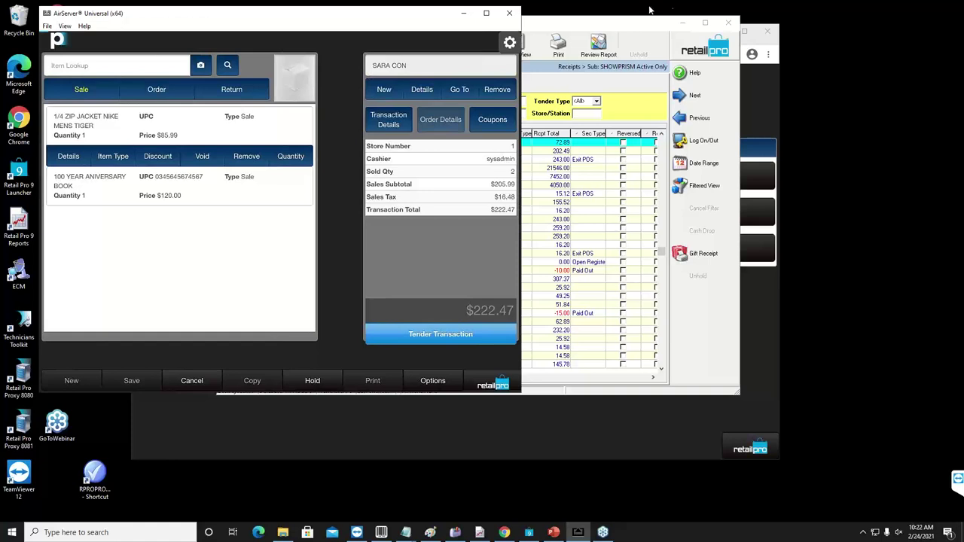
click(404, 122)
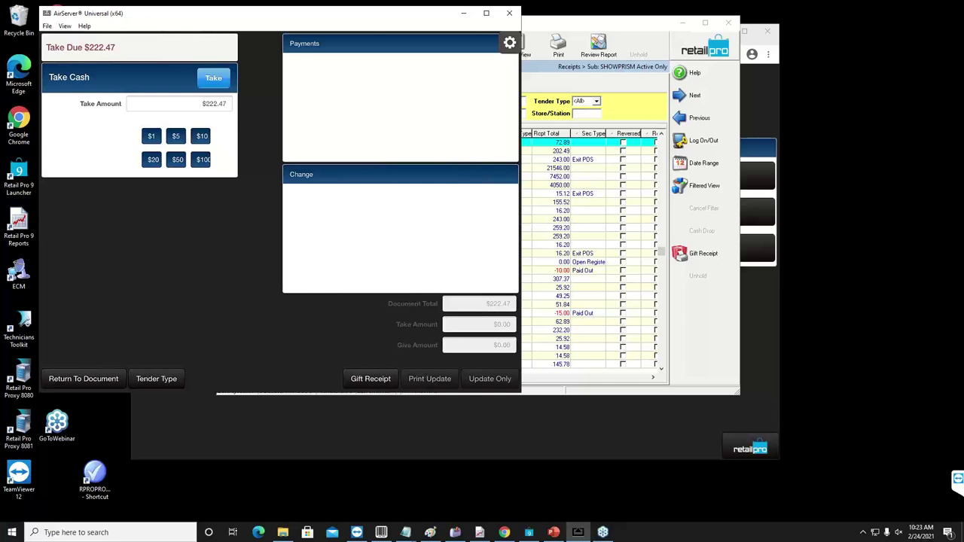
Switch the $222.47 tender to a Visa credit card, entering its authorization number, and submit
click(177, 379)
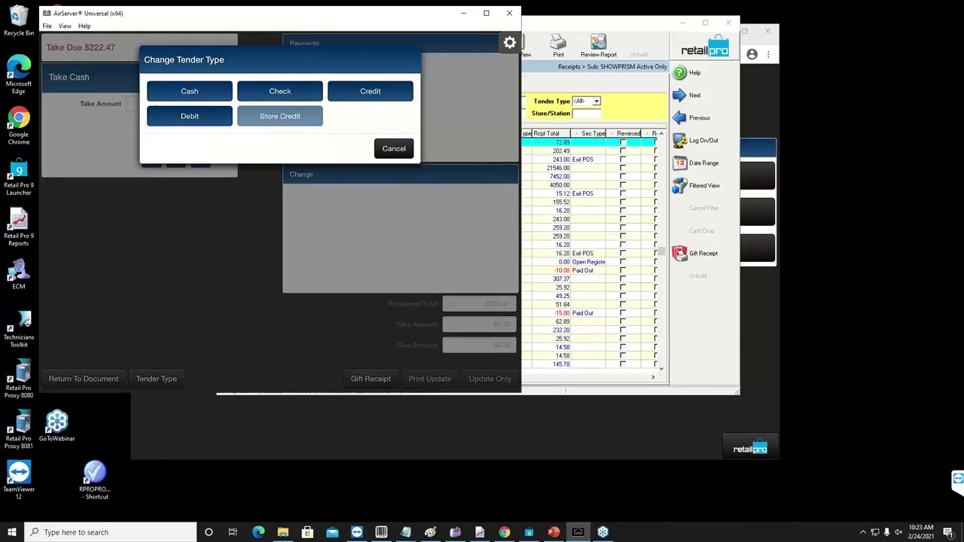
click(369, 91)
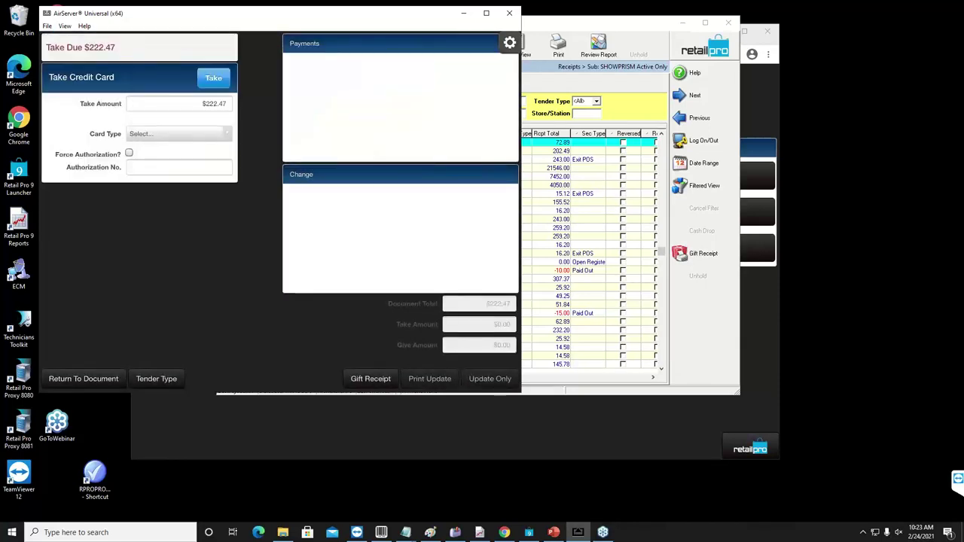
click(178, 133)
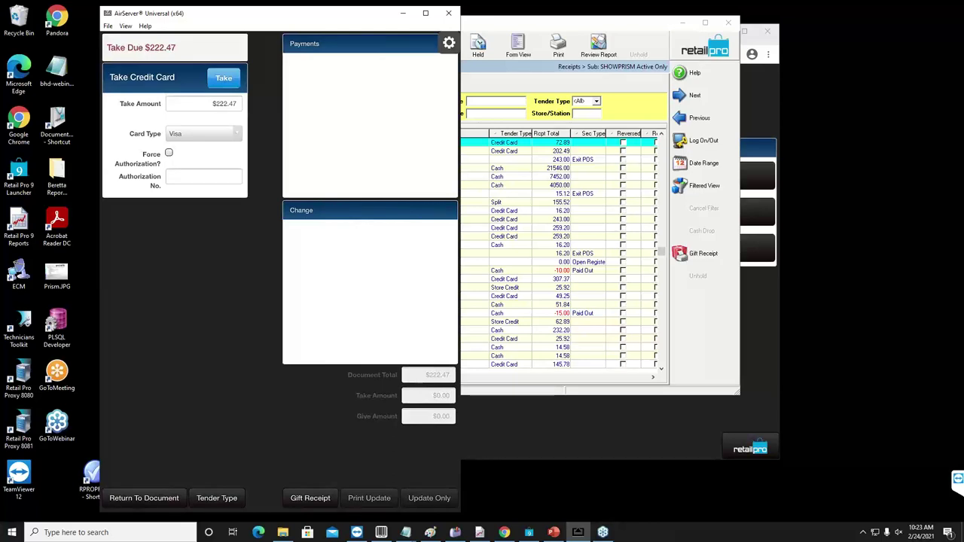
click(203, 176)
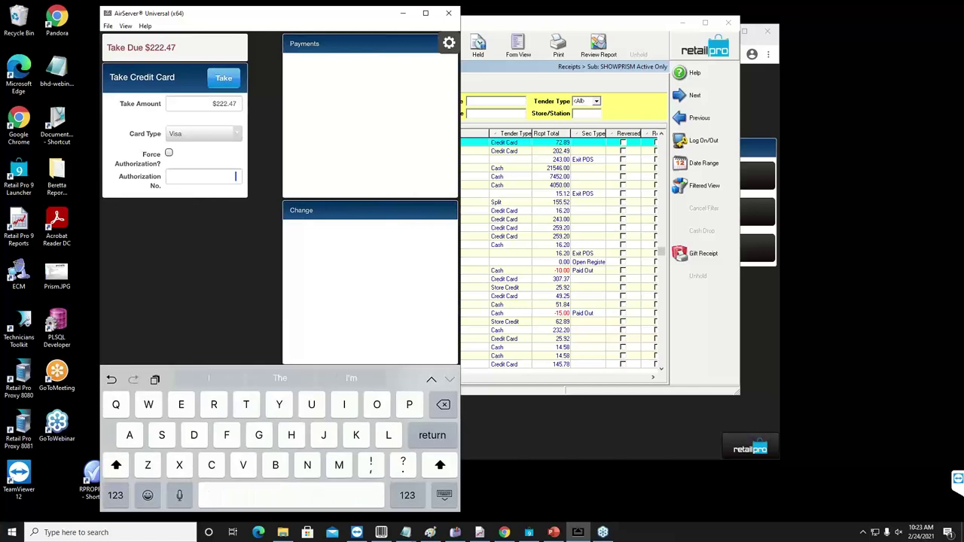
text(1234)
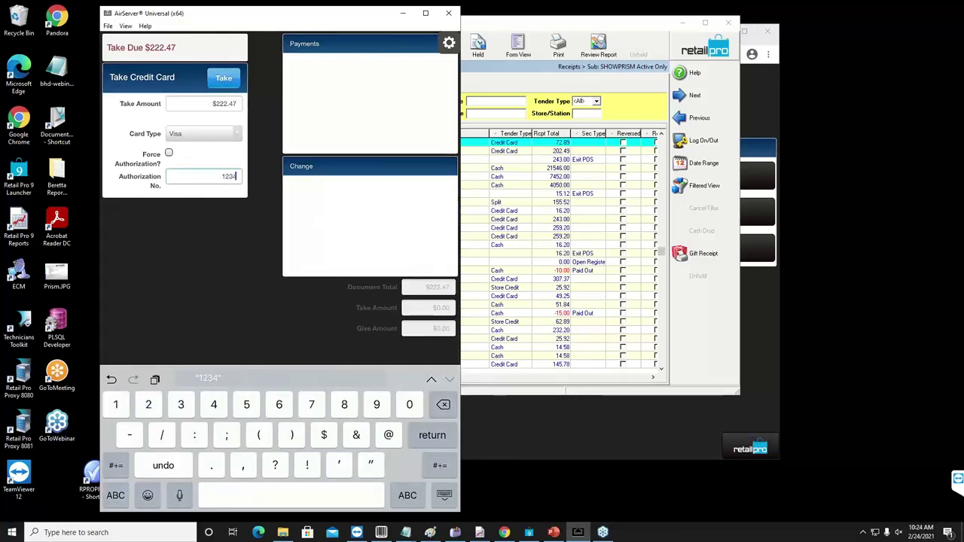
key(Return)
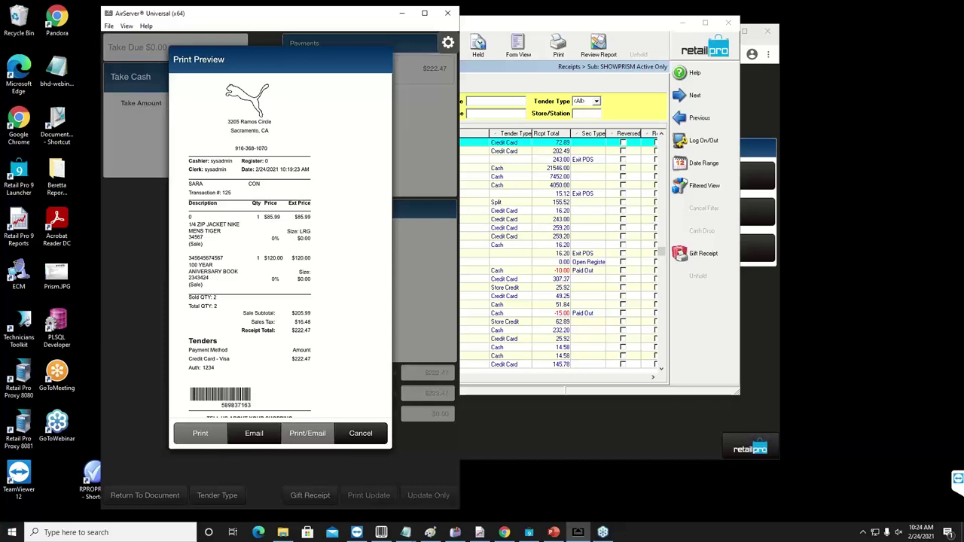
Scroll through the Visa receipt preview and close it
scroll(278, 241, down, 5)
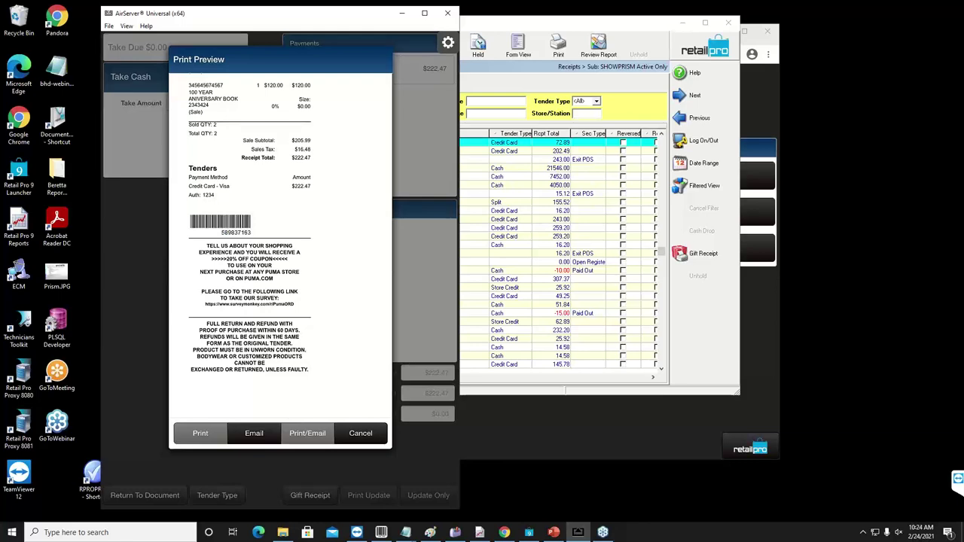
key(Escape)
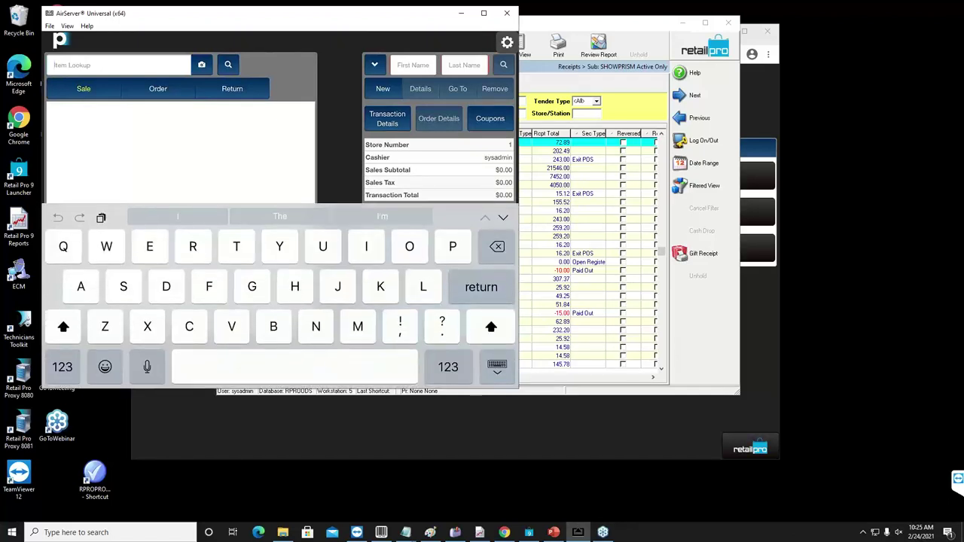
Add item 1003, the 100 YEAR ANIVERSARY BOOK, to the new sale
text(1)
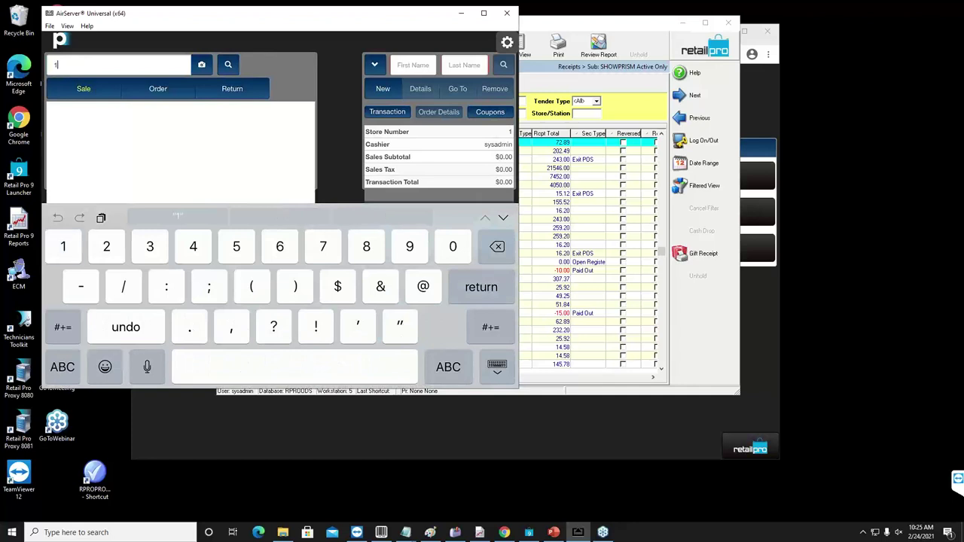
text(003)
key(Return)
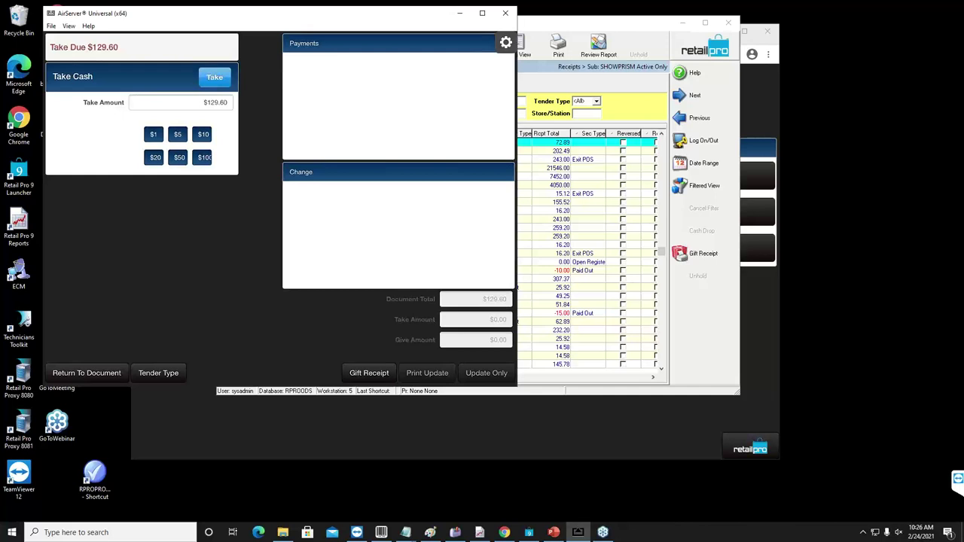
Change the cash amount to $200.00, take it, and return $70.40 change
click(214, 102)
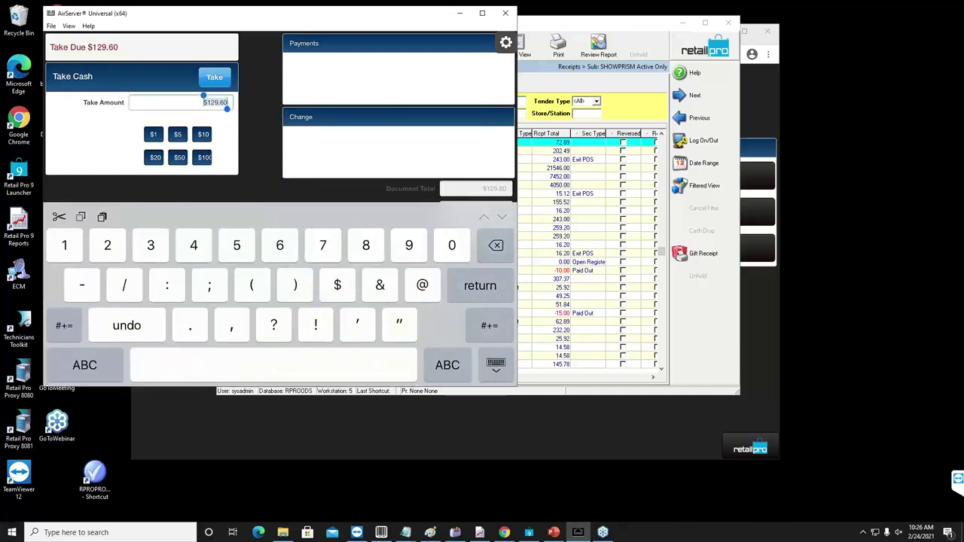
text(2)
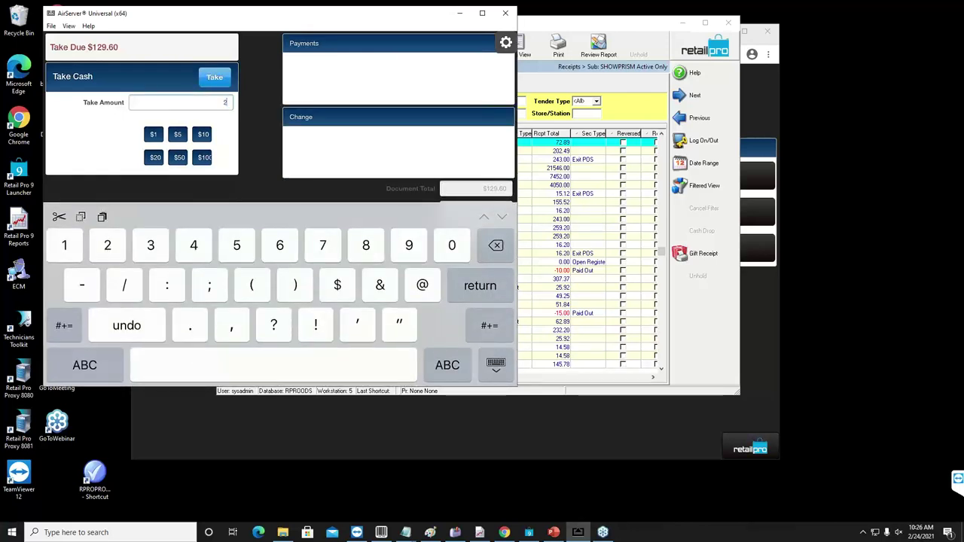
text(00)
key(Return)
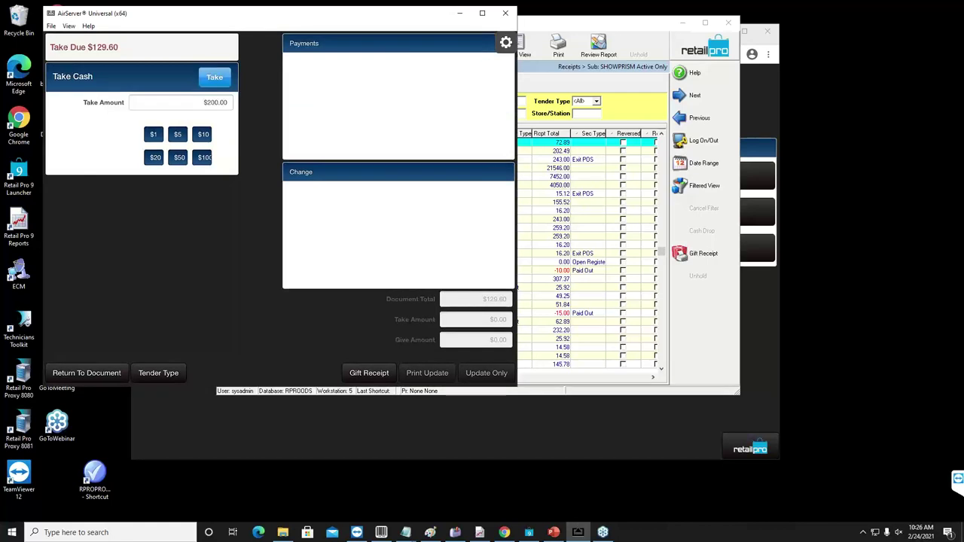
click(214, 77)
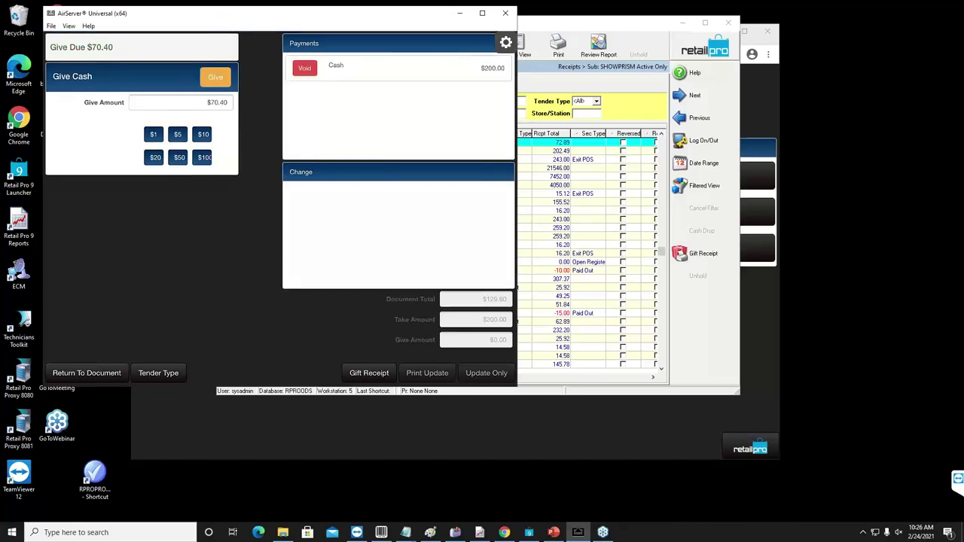
click(215, 77)
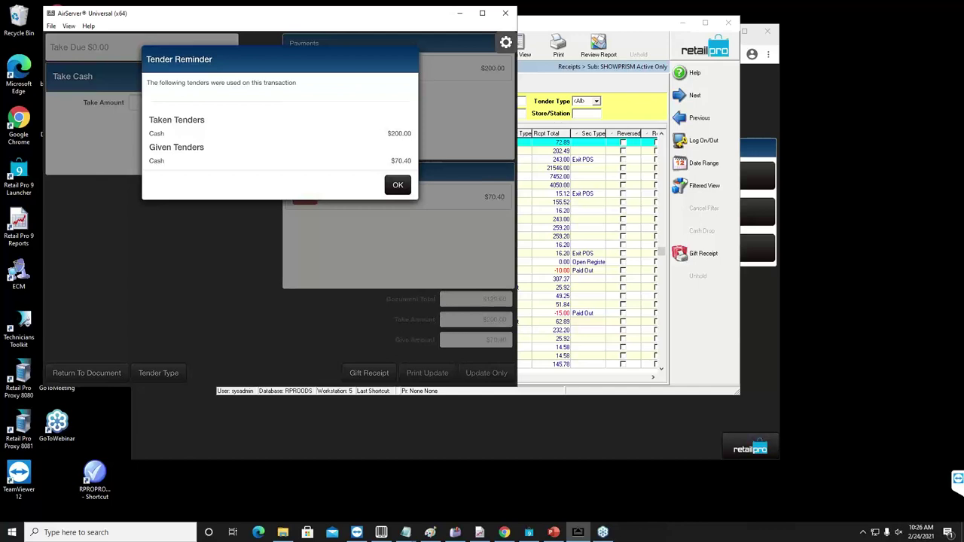
Acknowledge the tender reminder, preview and scroll the cash receipt, then switch to the Prism window
key(Return)
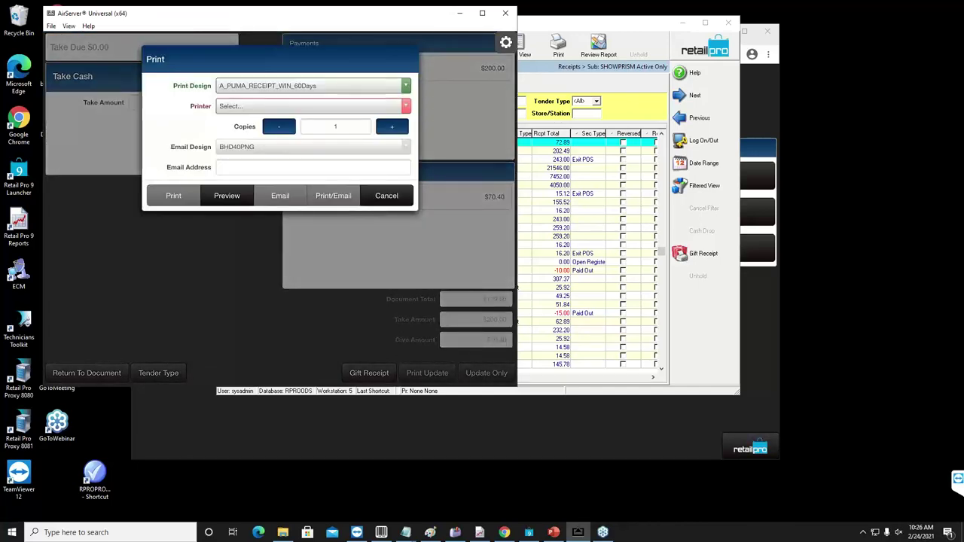
key(Escape)
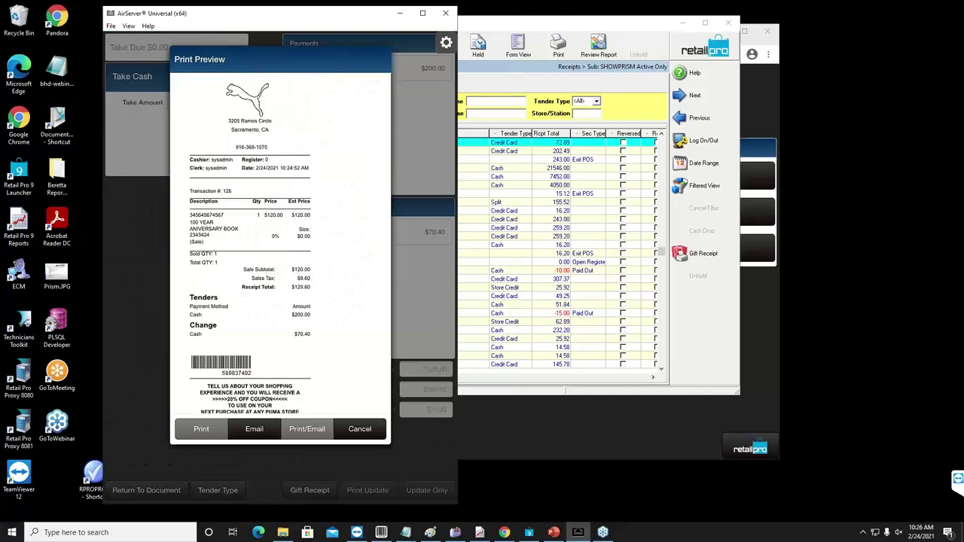
scroll(251, 249, down, 5)
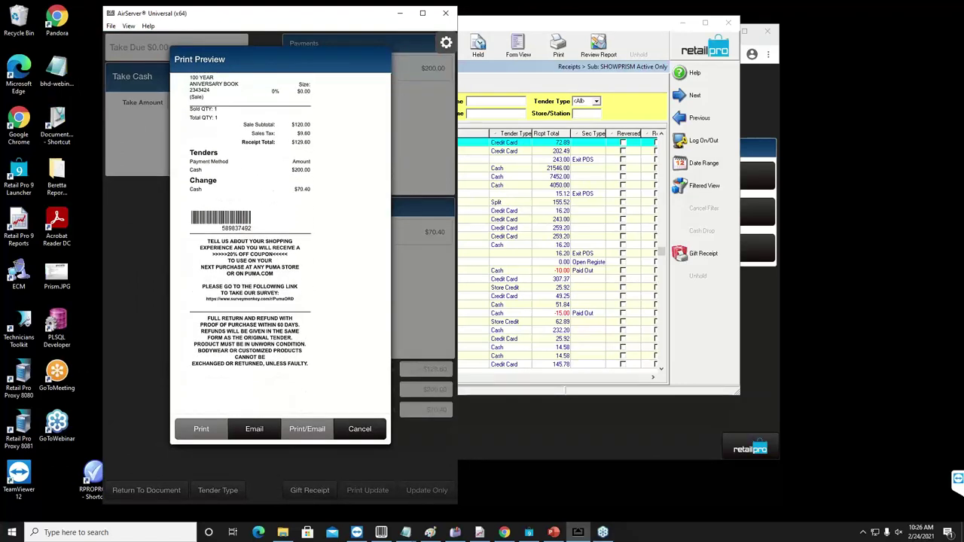
scroll(251, 248, up, 5)
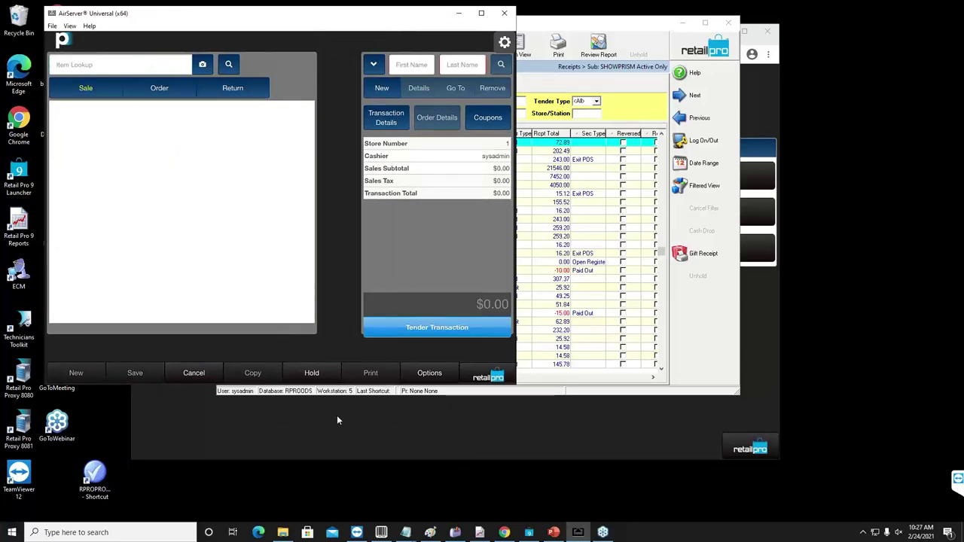
key(alt+Tab)
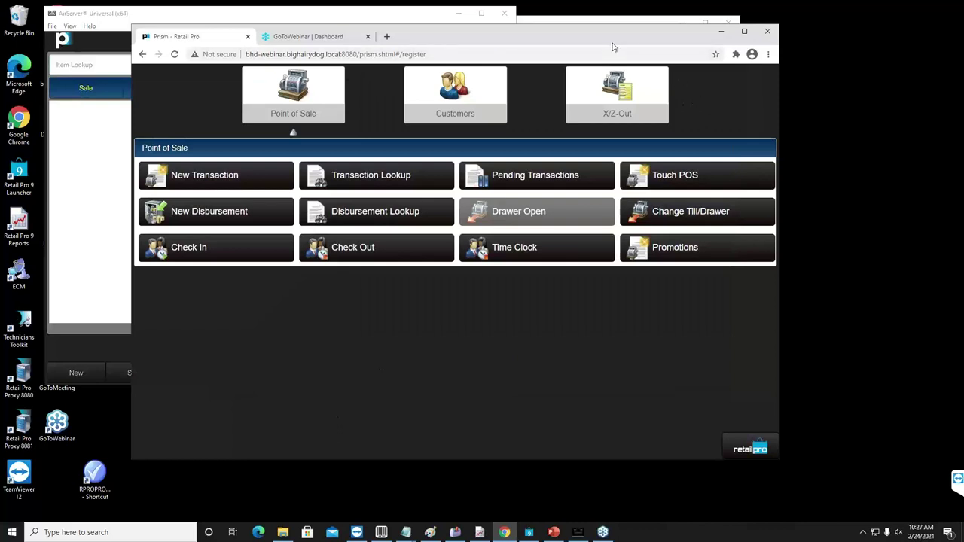
Start a new Prism sale with item 1001, the anniversary book, and open its discount options
drag(602, 39, 546, 22)
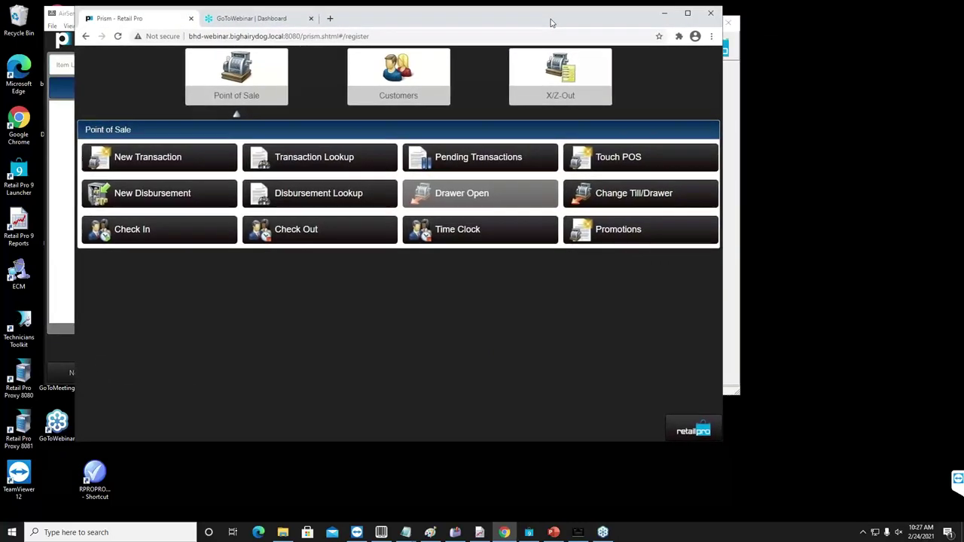
click(182, 157)
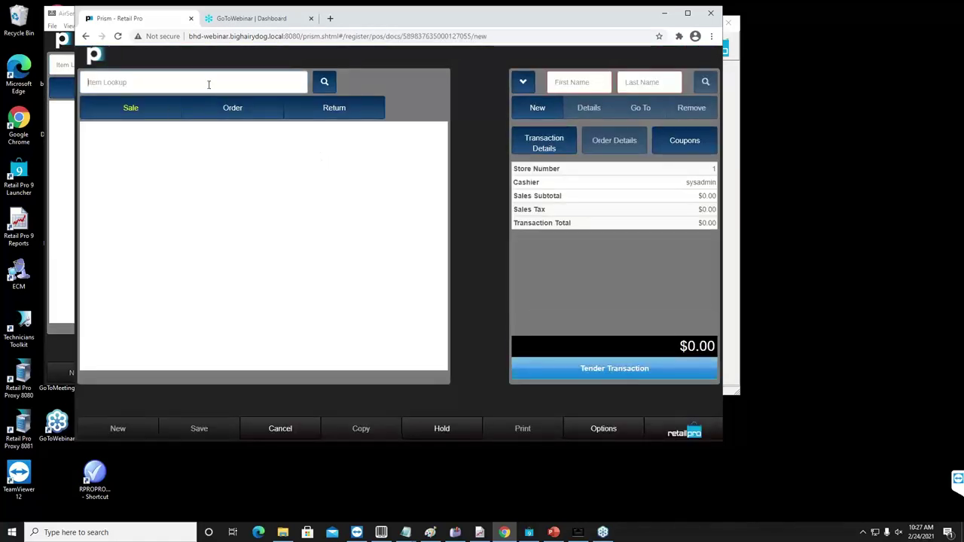
text(1001)
key(Return)
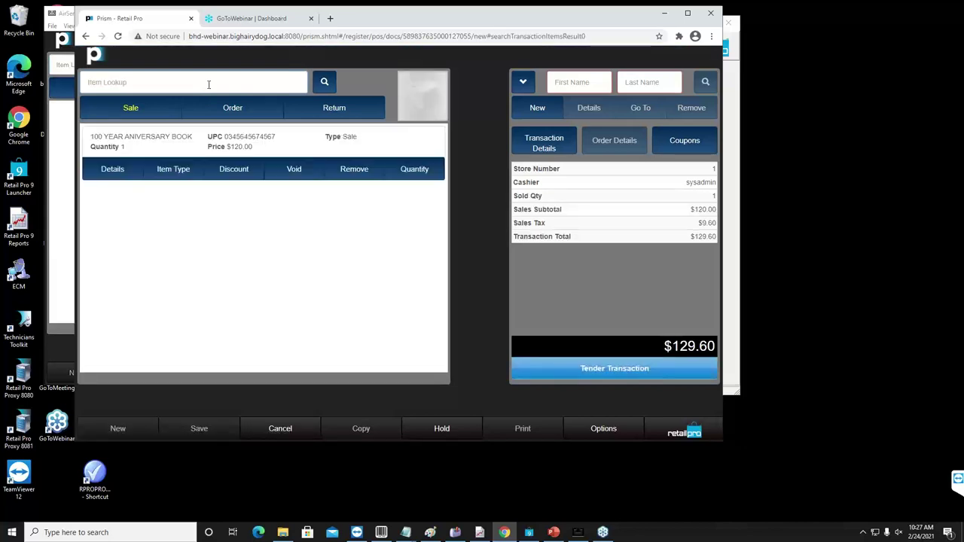
click(243, 168)
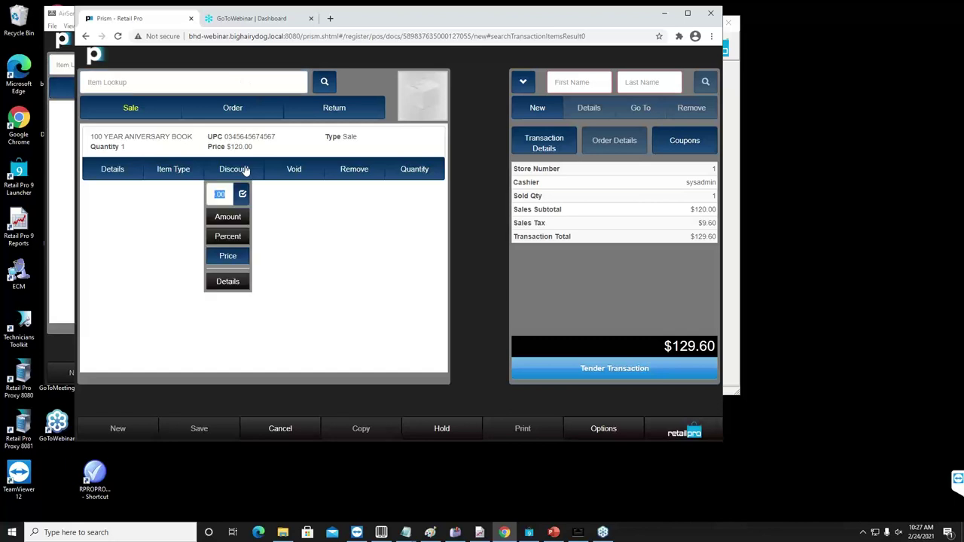
Apply a 10% percentage discount to the book line, then open its item details
text(10)
click(232, 237)
click(224, 193)
text(10)
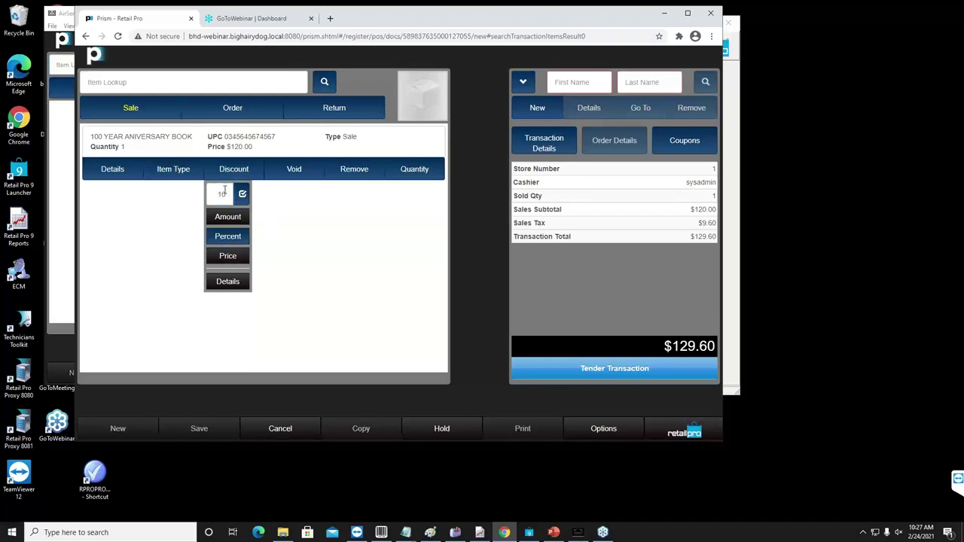
key(Return)
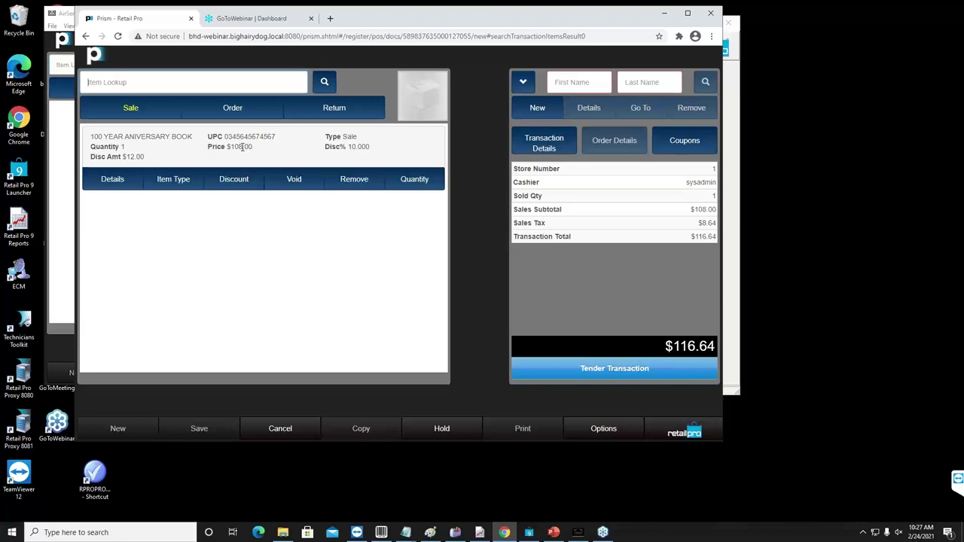
click(113, 178)
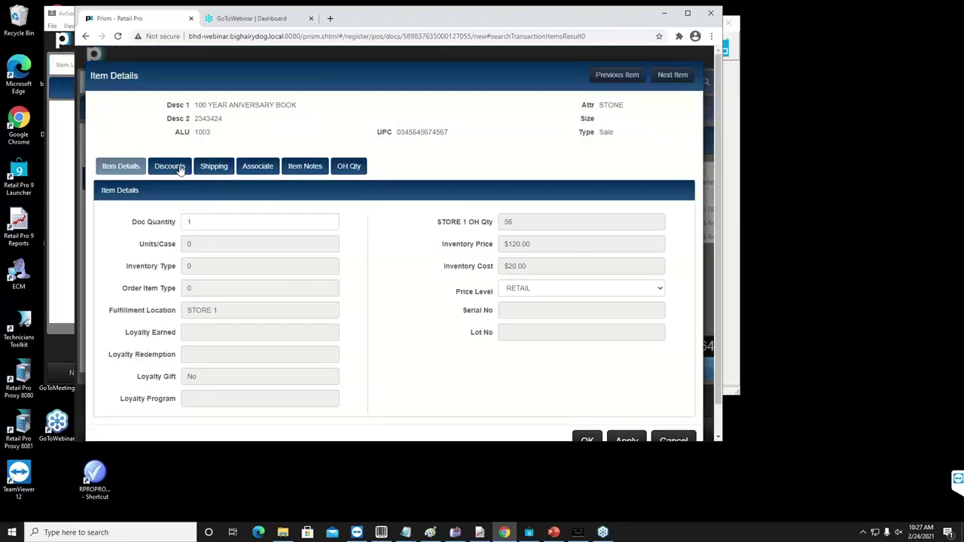
Check the Discounts tab showing $12 off at 10%, then close Item Details
click(180, 168)
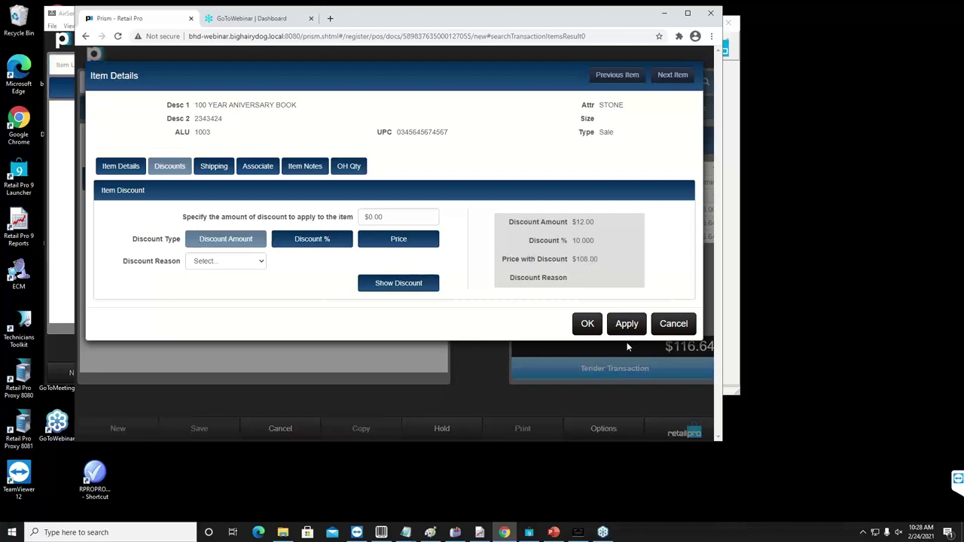
click(685, 332)
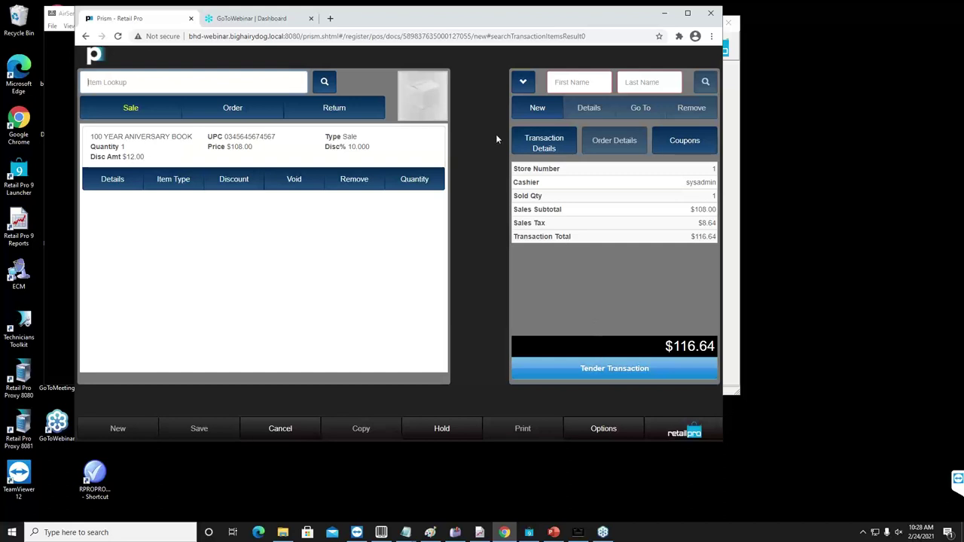
click(419, 101)
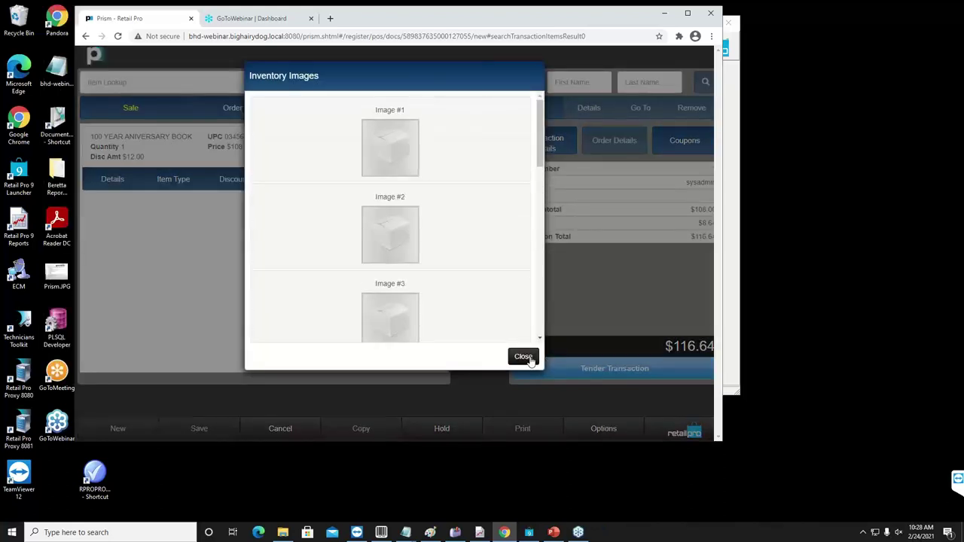
click(530, 358)
click(428, 94)
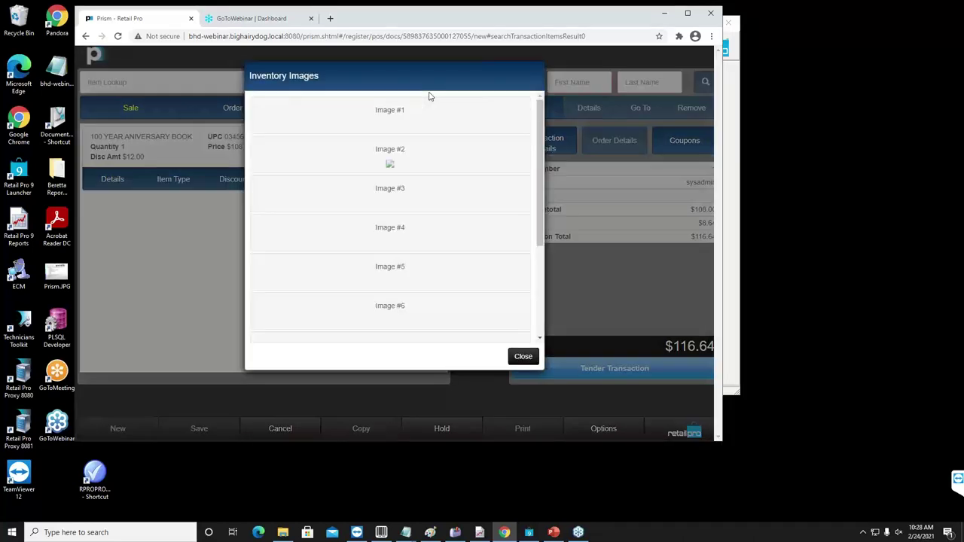
click(523, 357)
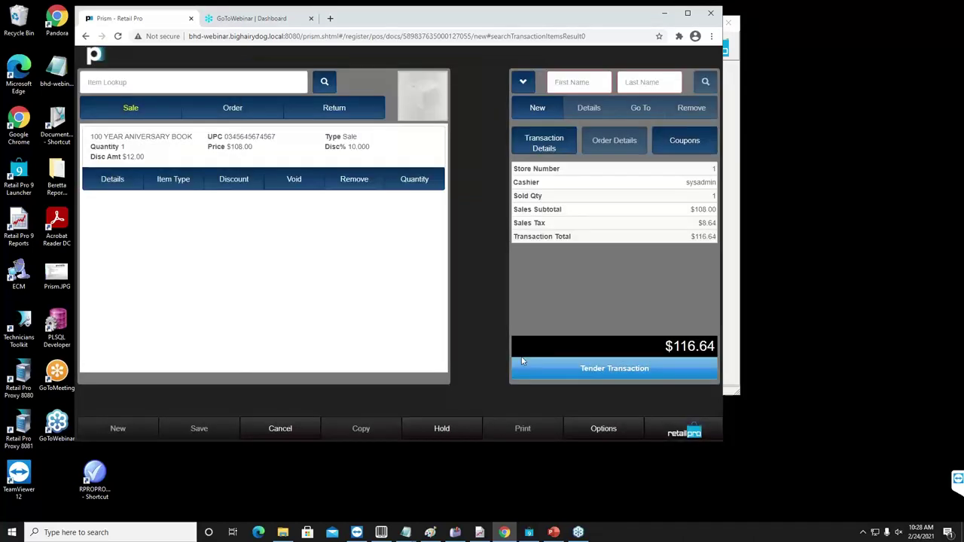
click(158, 84)
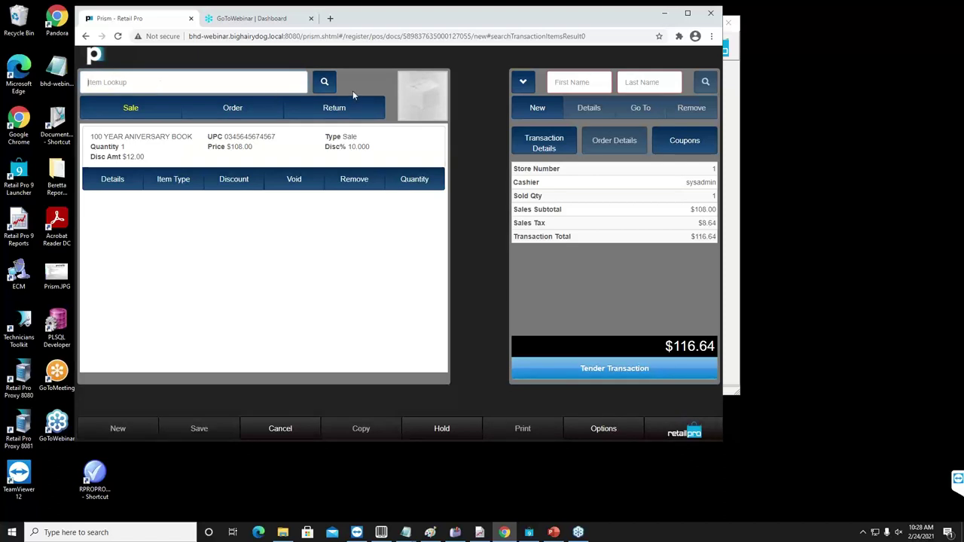
click(435, 95)
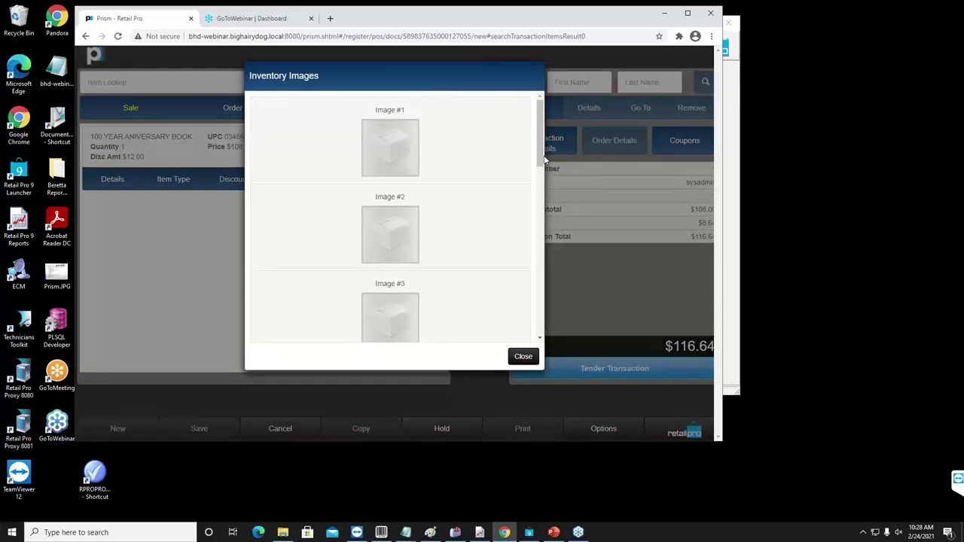
drag(540, 155, 548, 113)
click(527, 357)
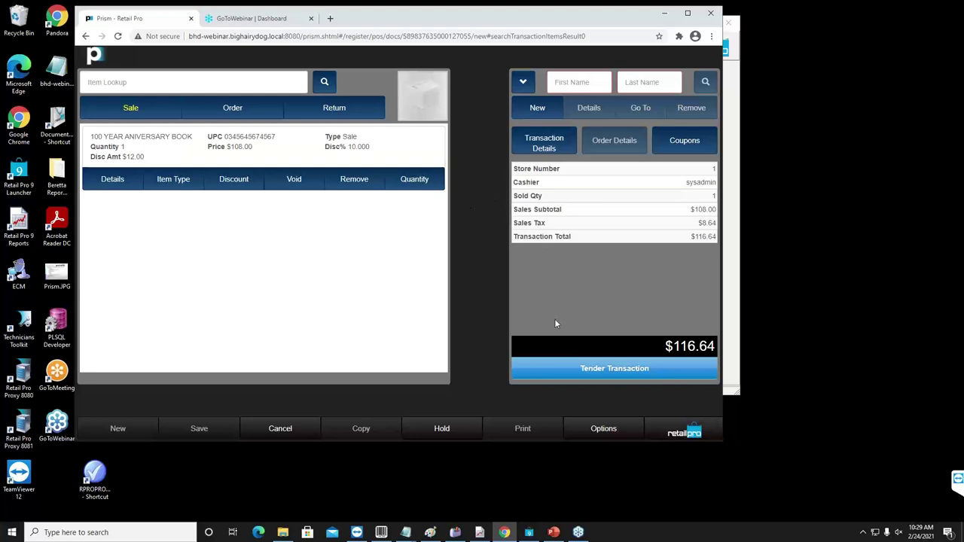
Tender the $116.64 sale as a Visa credit card with its authorization number and take it
click(595, 368)
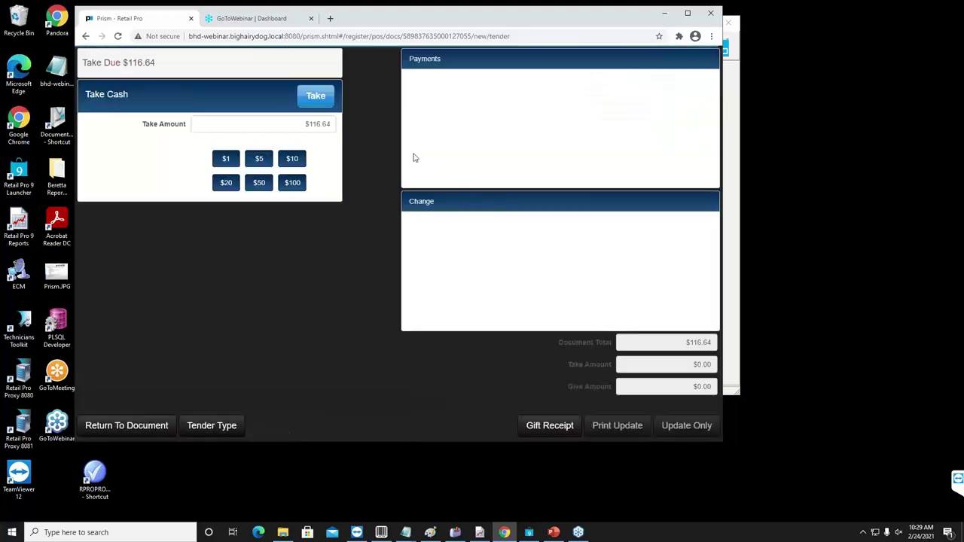
click(222, 428)
click(480, 113)
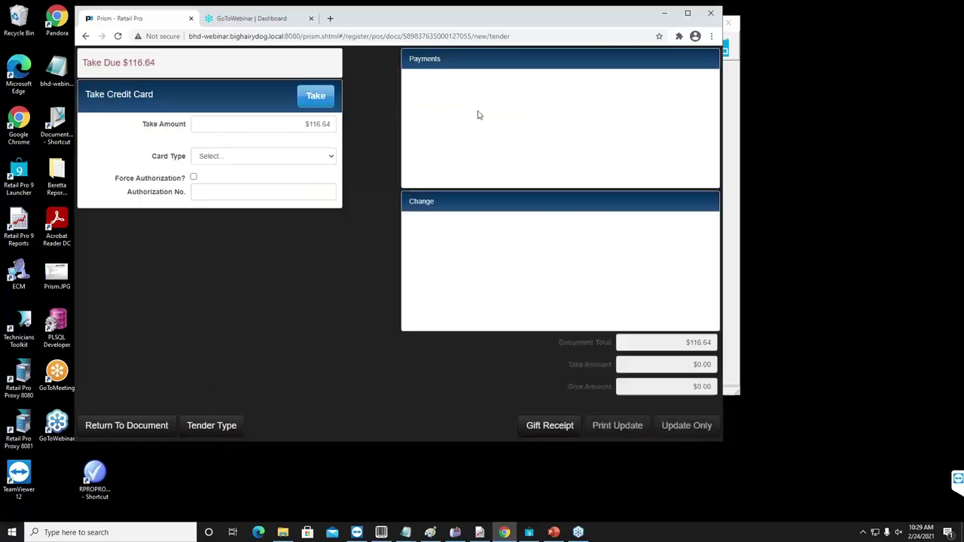
click(291, 156)
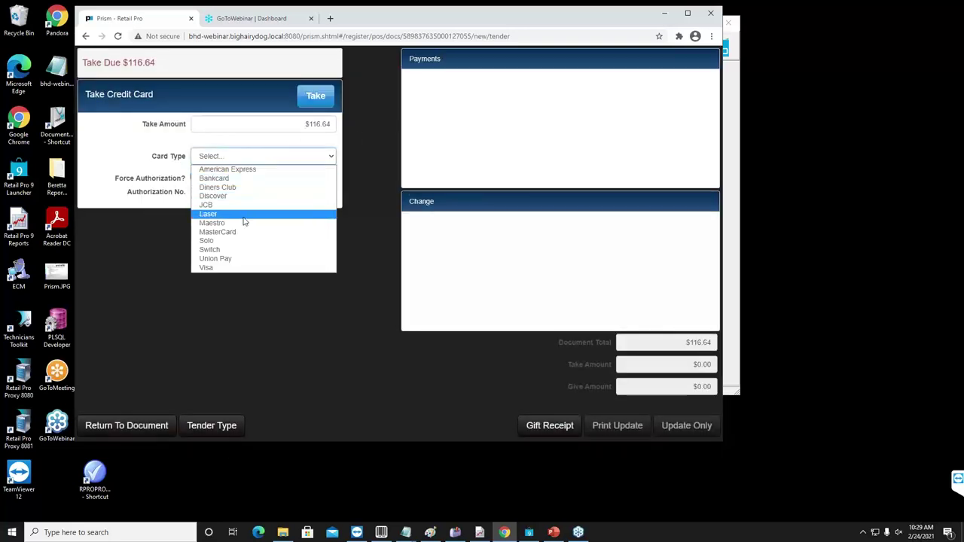
click(244, 265)
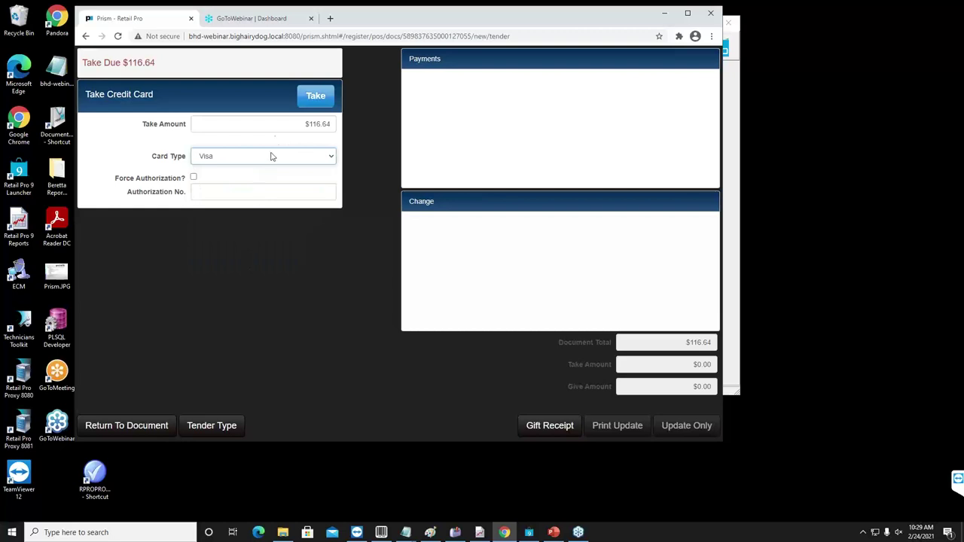
click(255, 190)
text(1234)
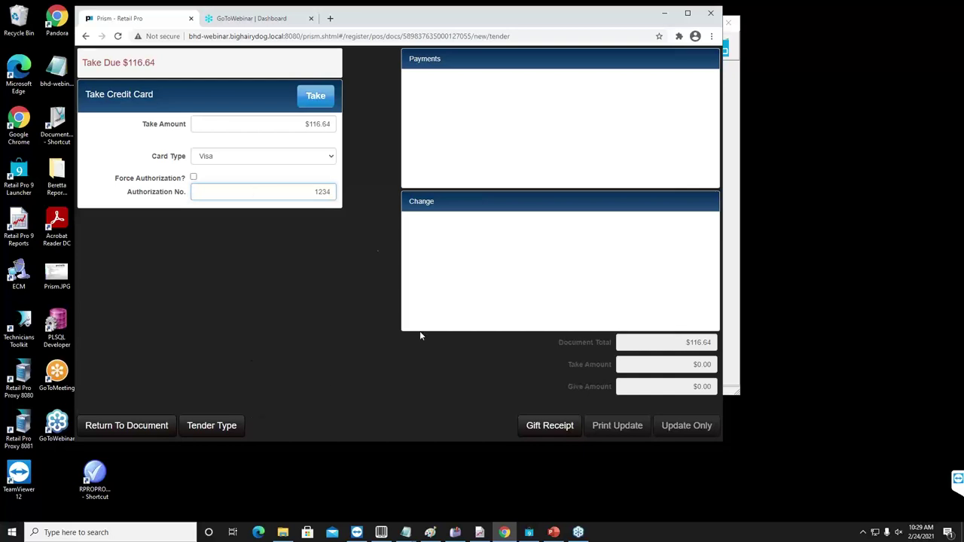
click(319, 97)
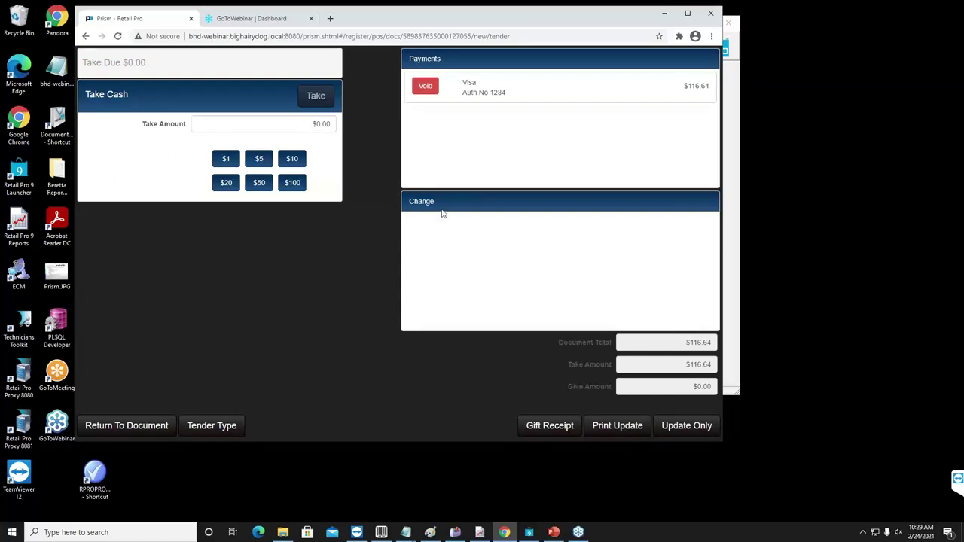
Finalize the $116.64 Visa sale with Print Update, previewing its receipt and cancelling printing
click(615, 426)
click(343, 224)
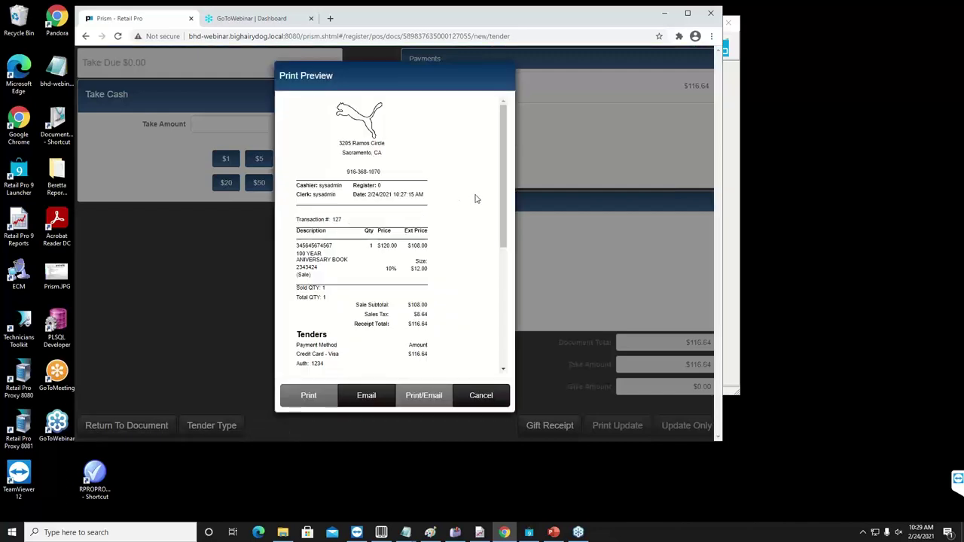
drag(500, 197, 515, 317)
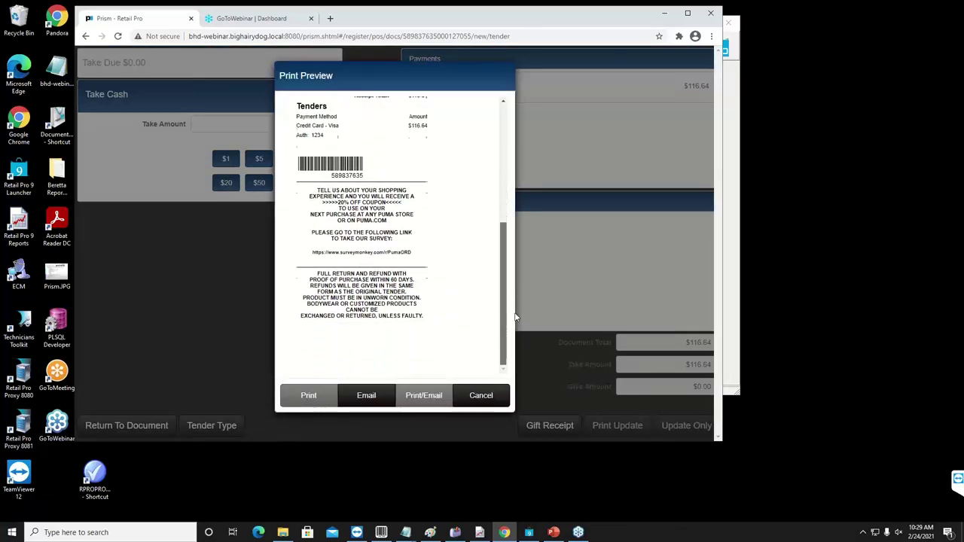
scroll(501, 325, up, 5)
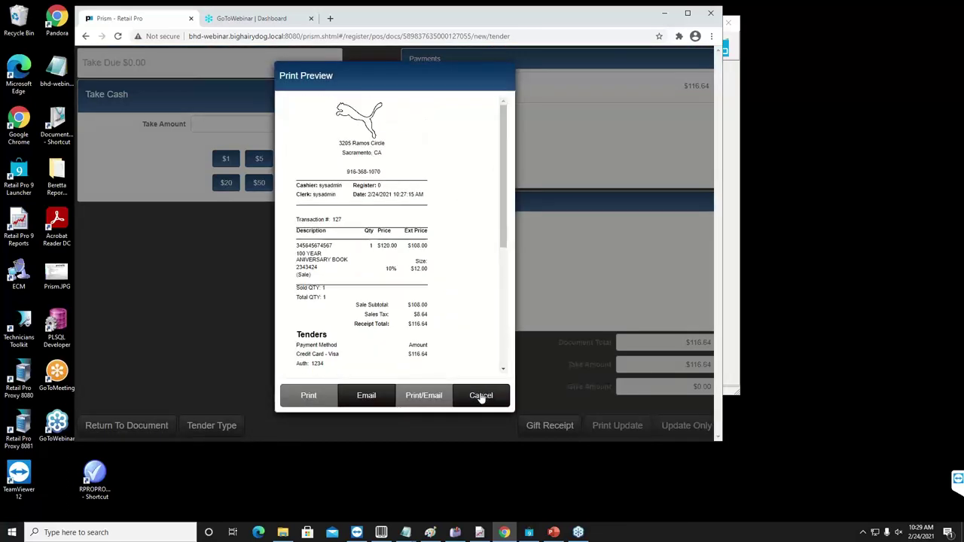
click(481, 396)
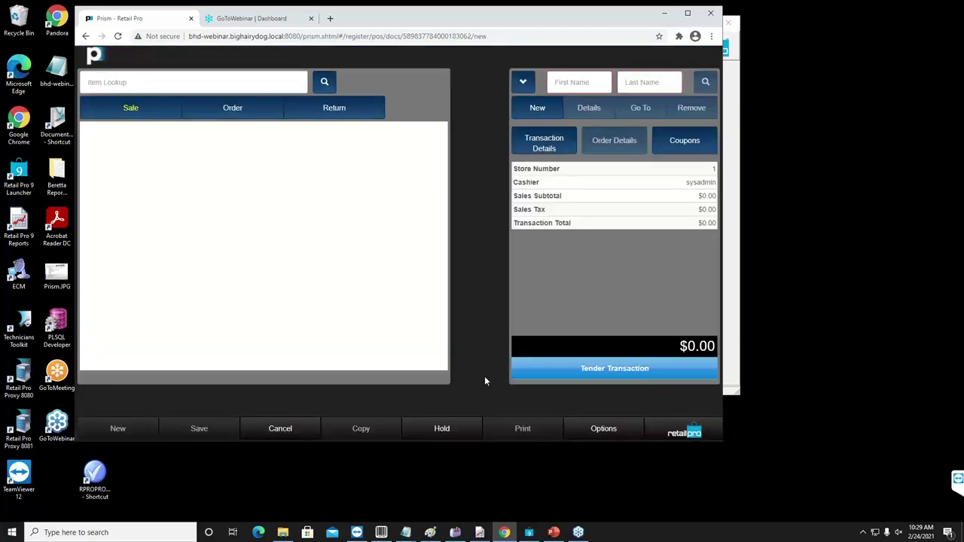
click(772, 352)
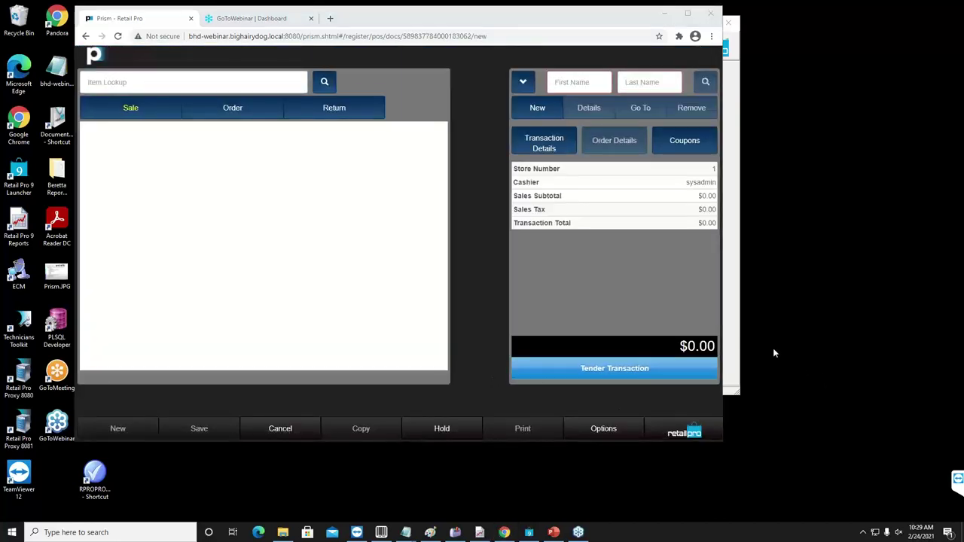
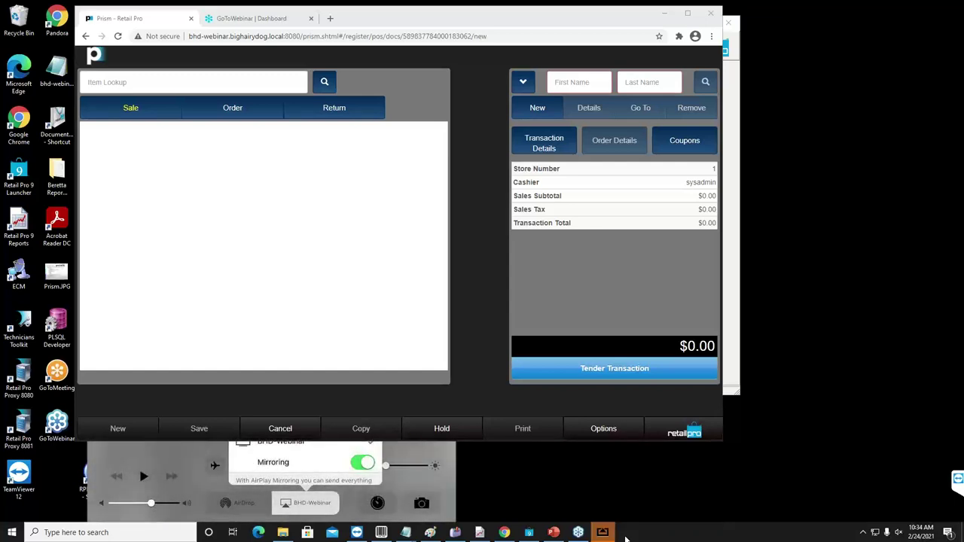
Bring the mirrored iPad home screen from AirServer in front of the Prism POS window
click(602, 532)
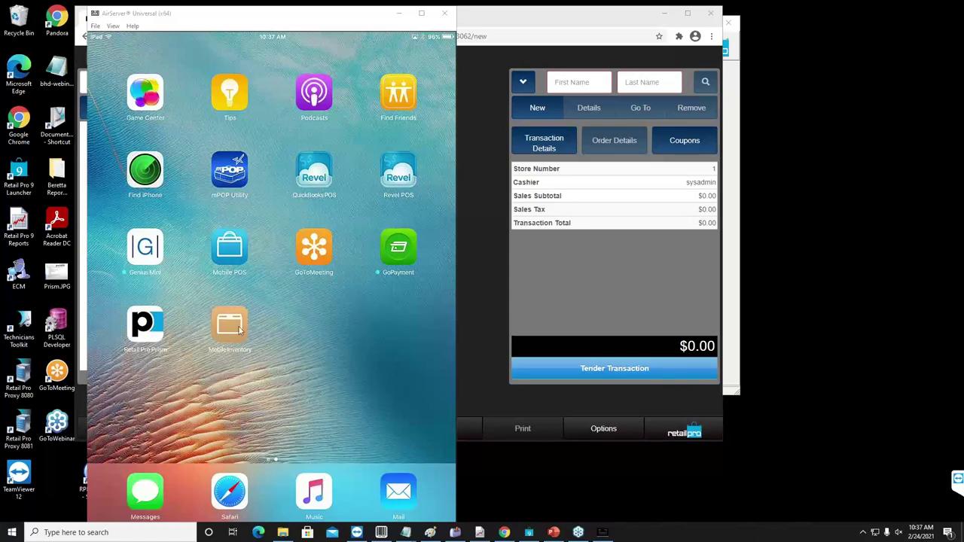
Launch Mobile POS on the iPad and enter the account password for the prefilled user
click(251, 279)
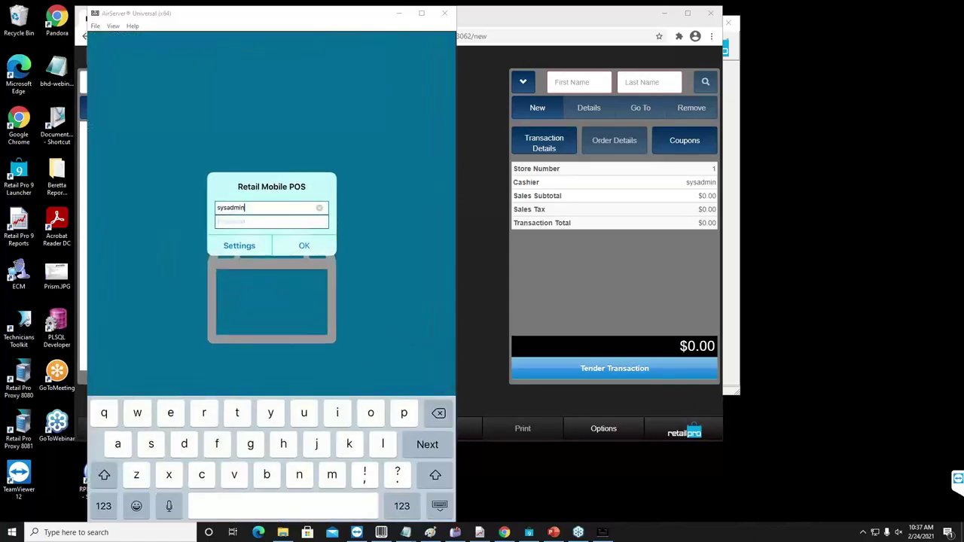
click(271, 221)
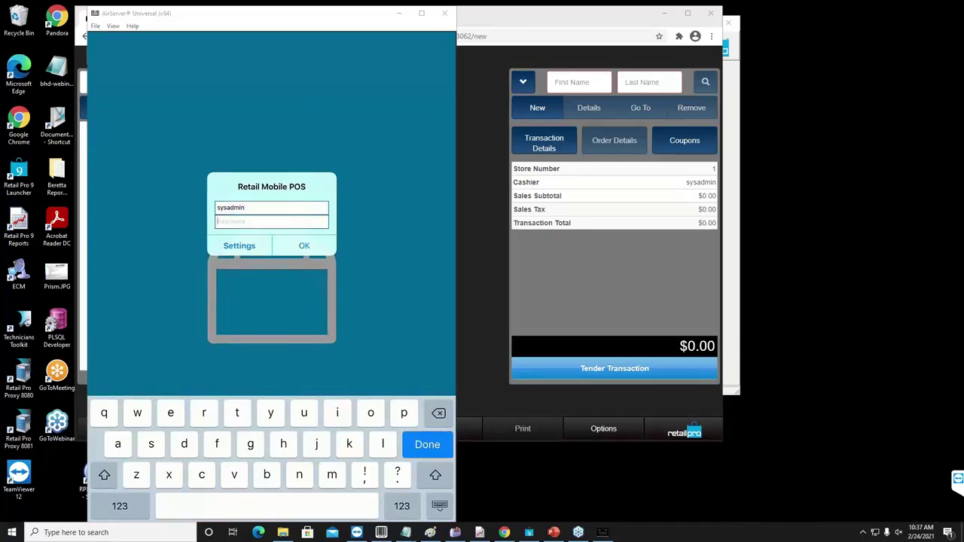
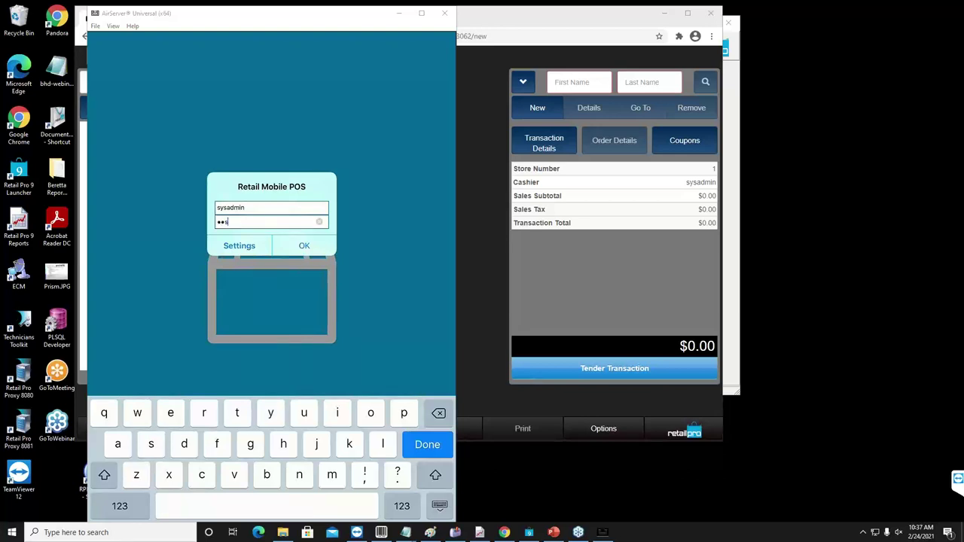
Submit the login and wait for the Receipts list showing receipts 900005 and 900004
key(Return)
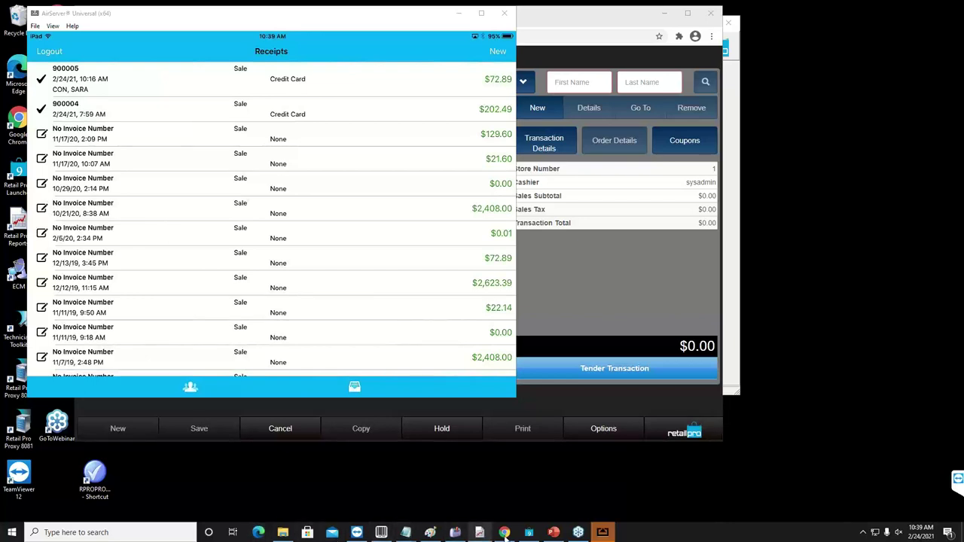
In a new Chrome tab, search Google Images for 'genius mobile pin pad' and preview the handheld terminal
click(505, 532)
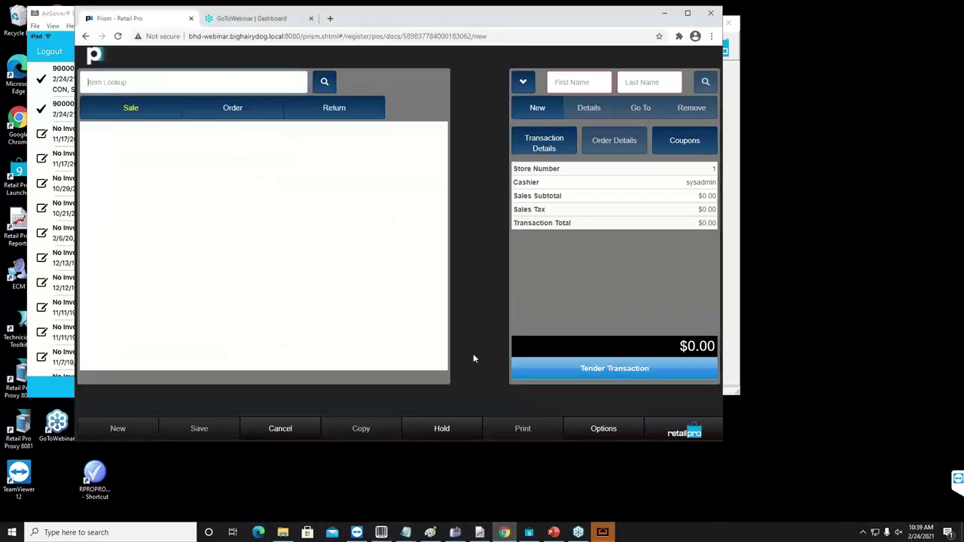
click(330, 19)
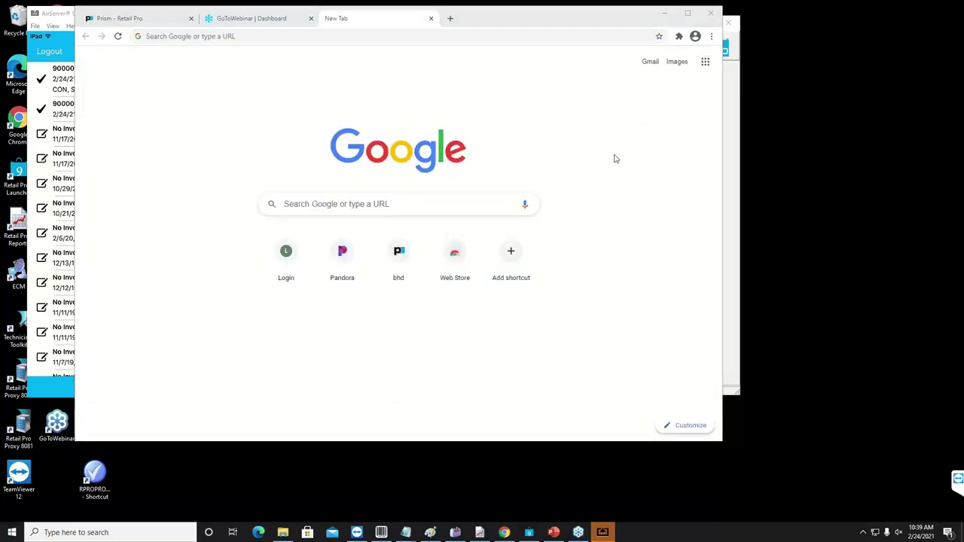
click(677, 64)
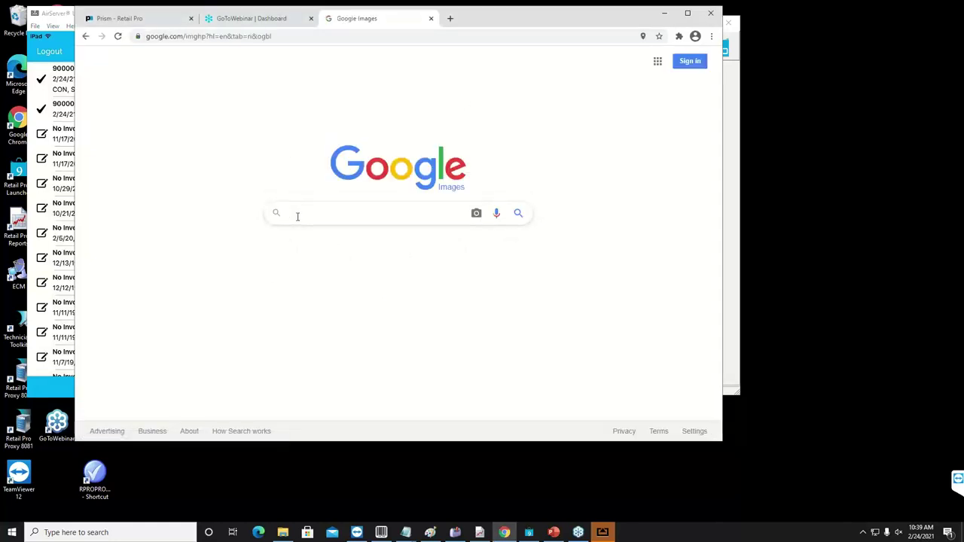
text(genius)
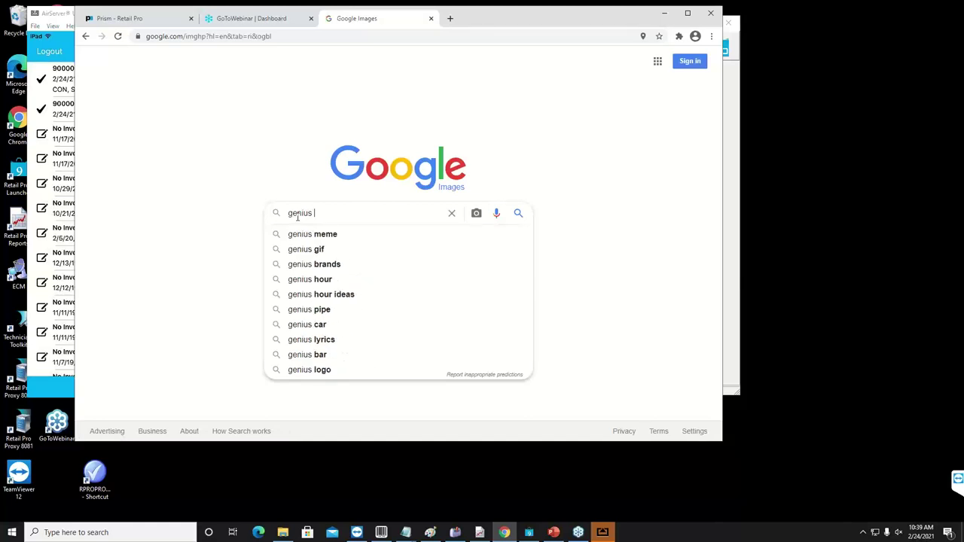
text( mobile)
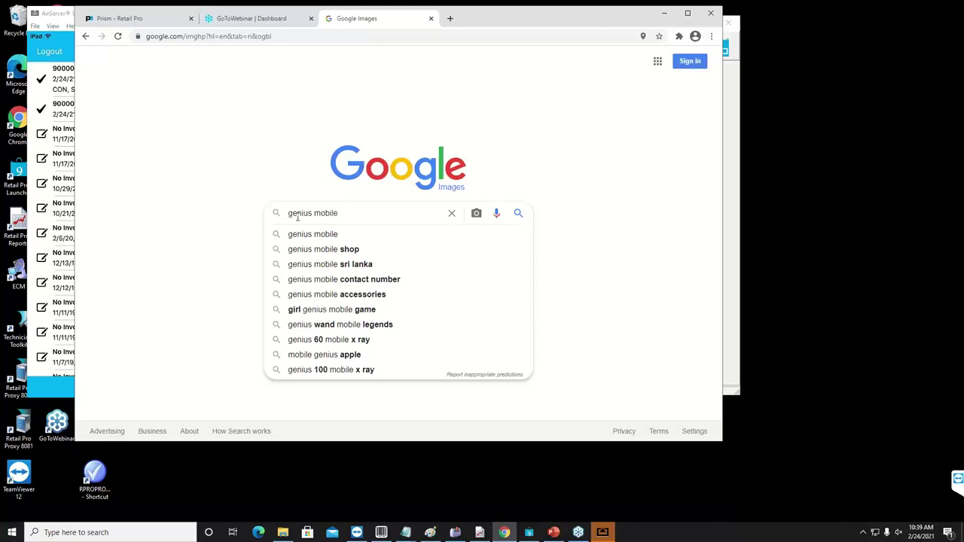
text( pi)
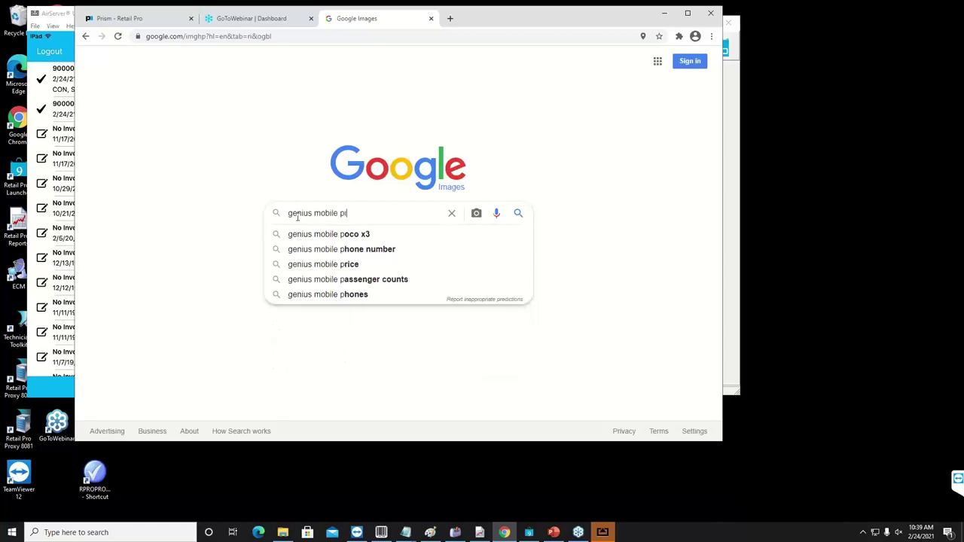
text(n oad)
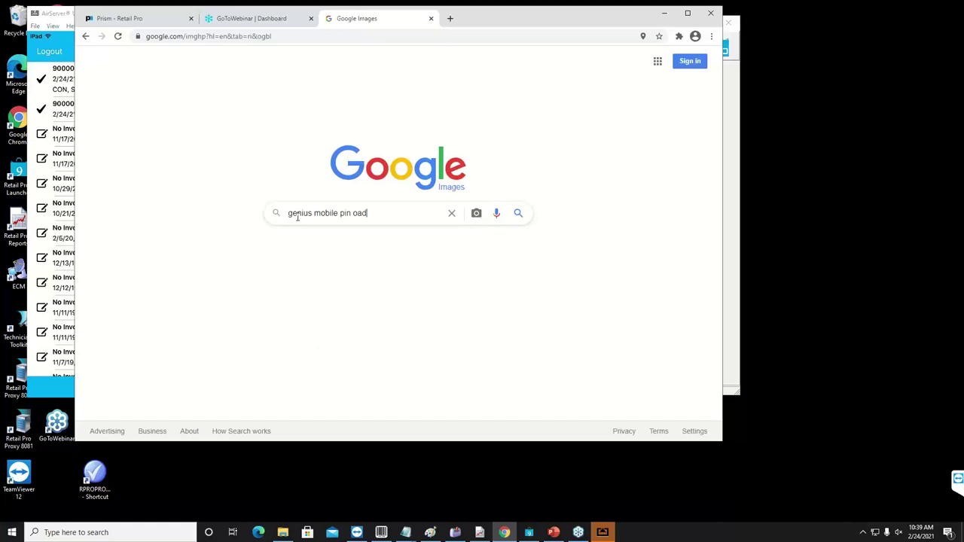
key(Return)
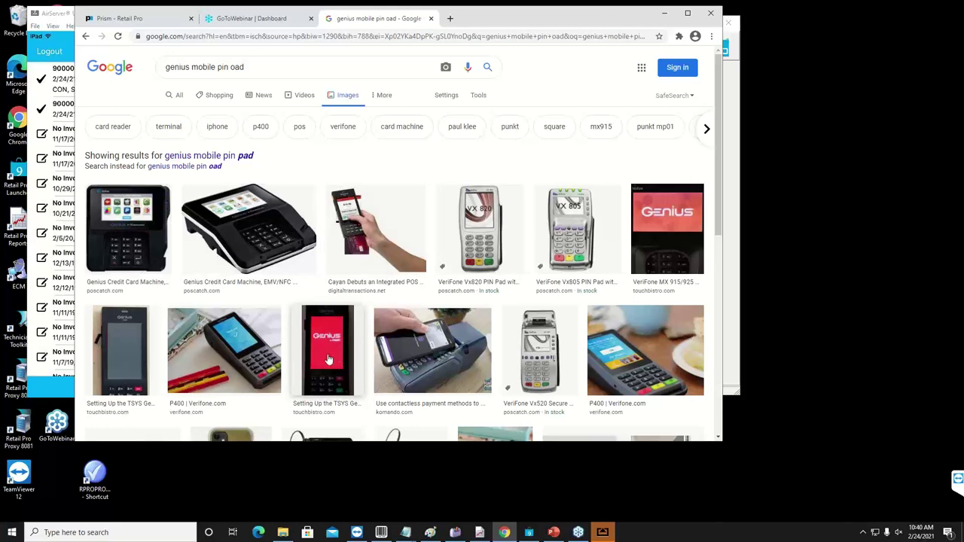
click(329, 357)
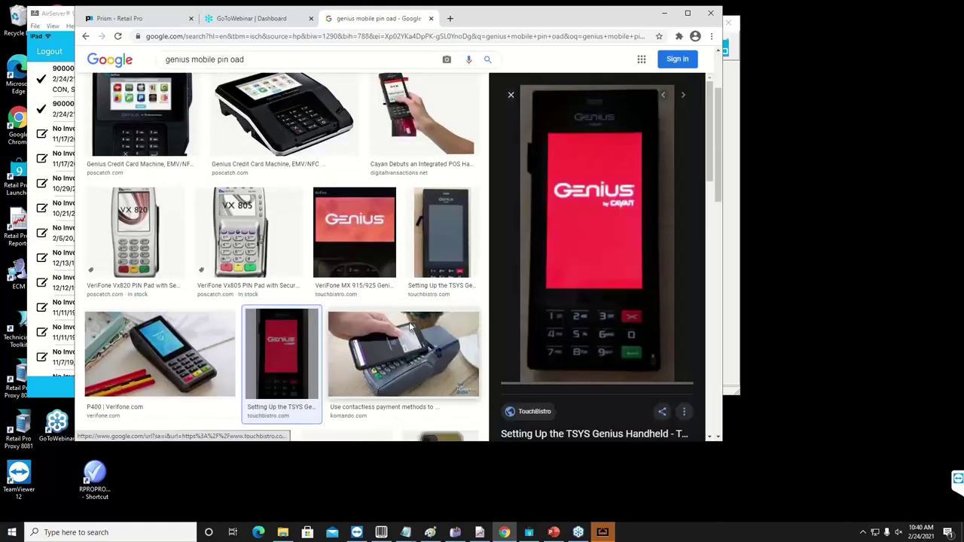
click(839, 213)
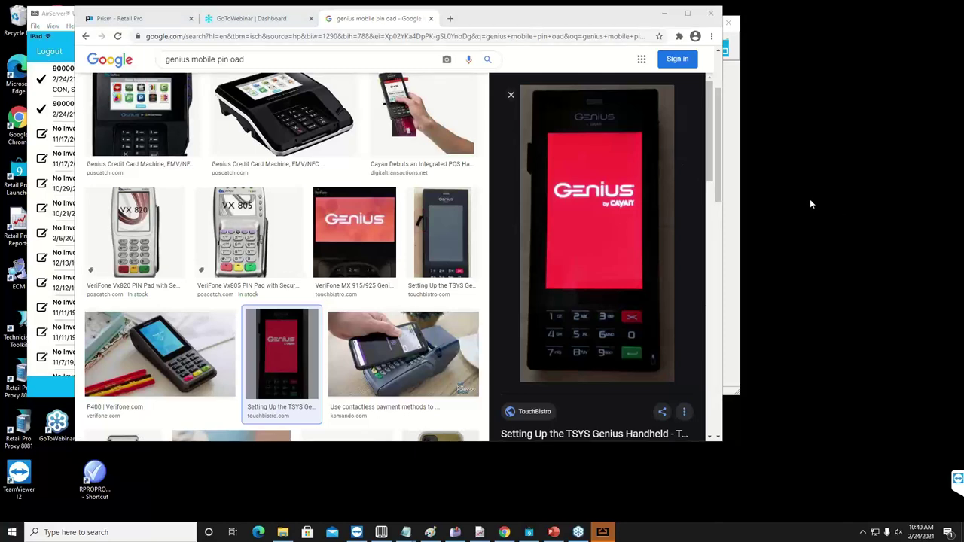
Refine the image search to 'genius mini pin pad', then return to the Prism PowerPoint deck
click(260, 58)
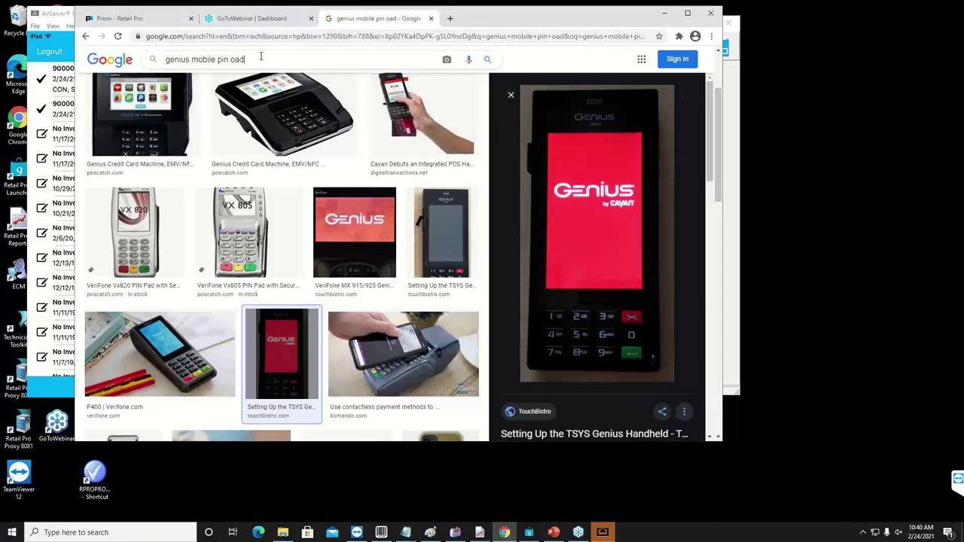
key(BackSpace)
key(BackSpace)
key(BackSpace)
key(BackSpace)
key(BackSpace)
key(BackSpace)
key(BackSpace)
key(BackSpace)
key(BackSpace)
key(BackSpace)
key(BackSpace)
key(BackSpace)
key(BackSpace)
key(BackSpace)
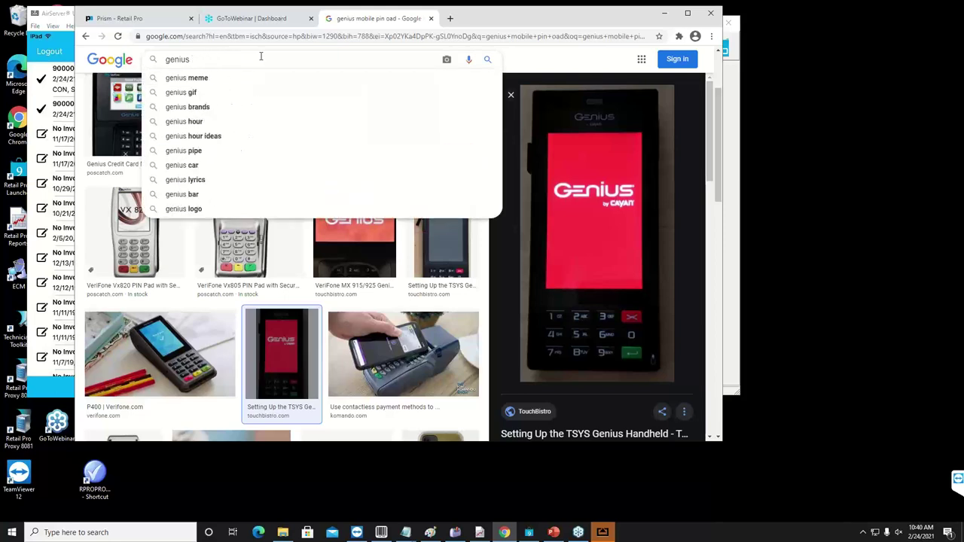
text(mini)
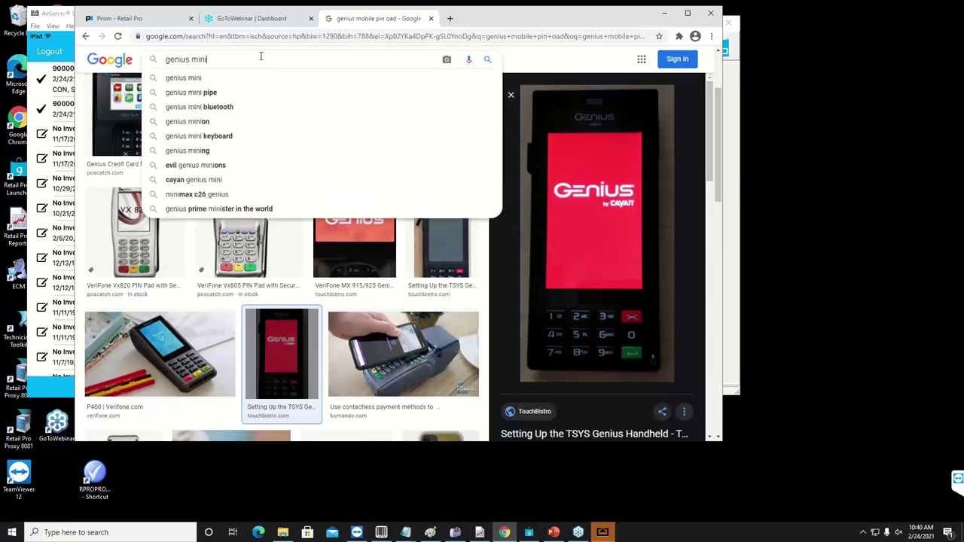
key(Return)
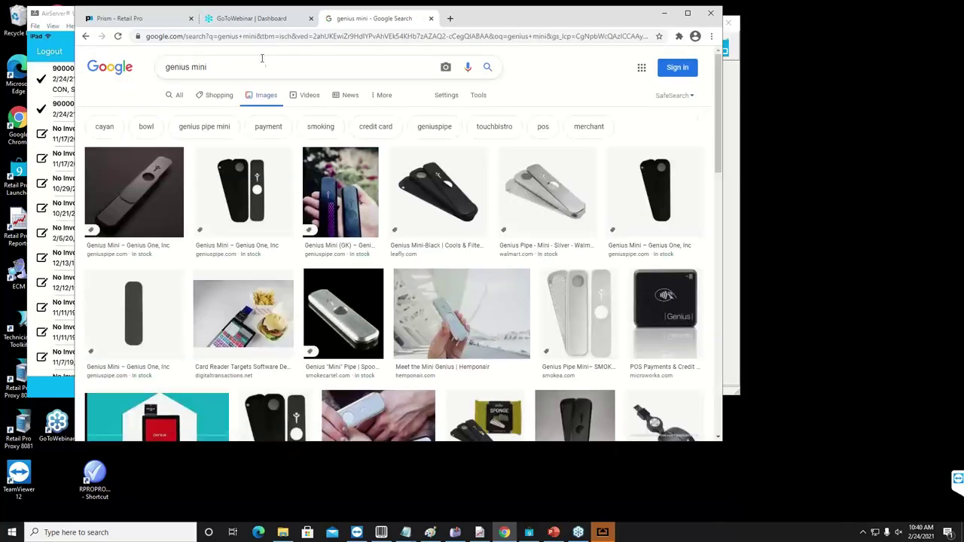
click(262, 58)
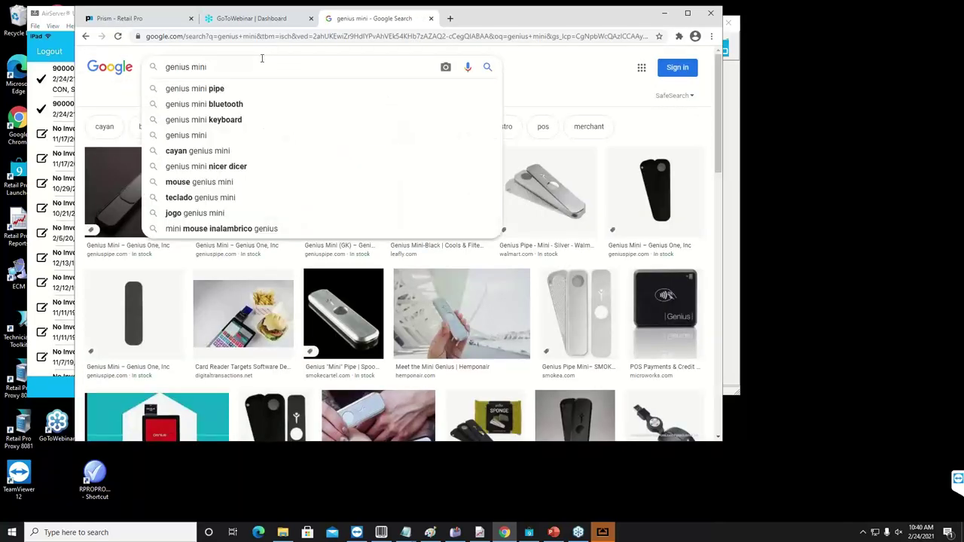
text(pin pad)
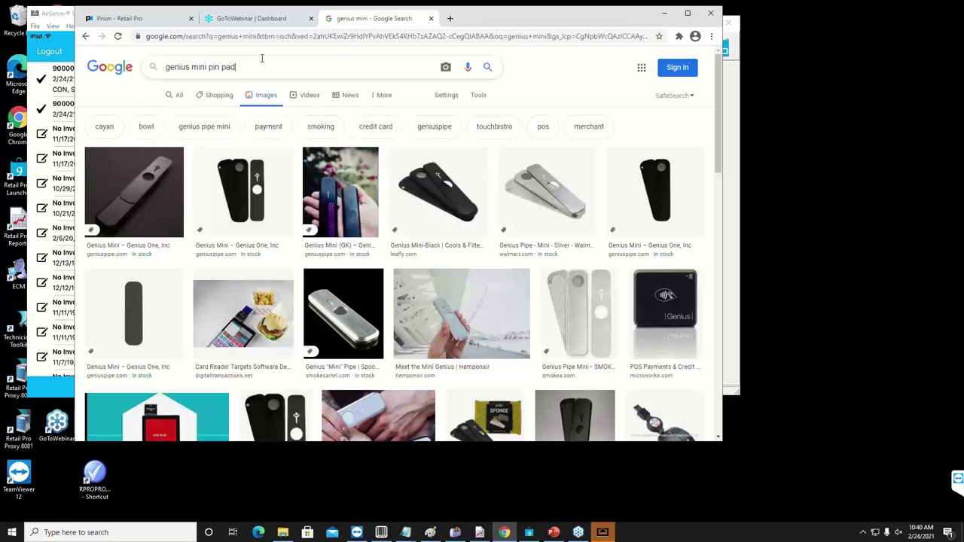
key(Return)
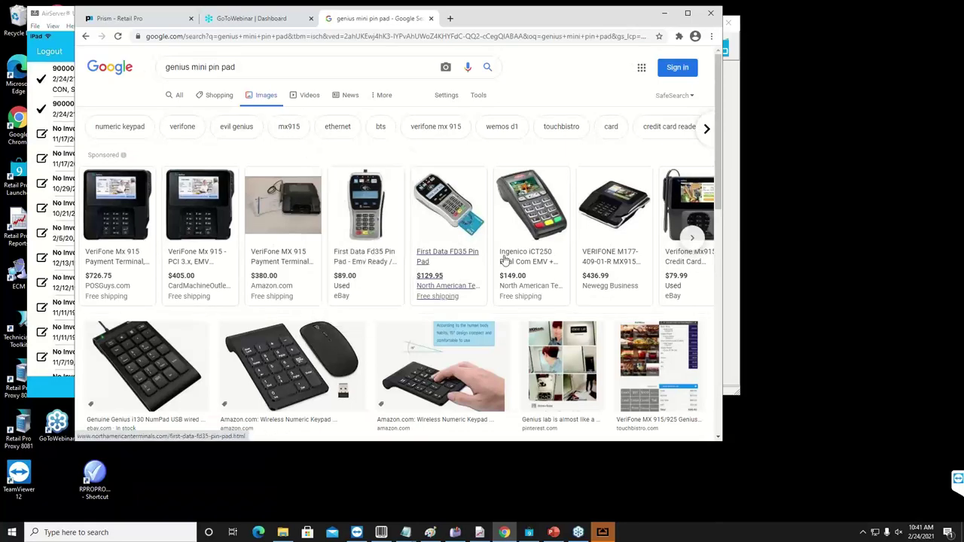
scroll(414, 227, down, 4)
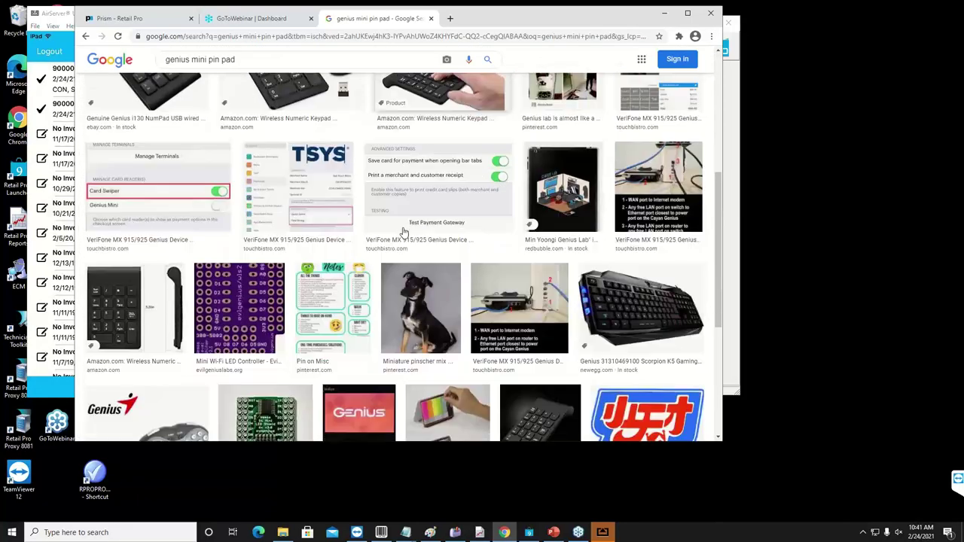
scroll(403, 232, up, 5)
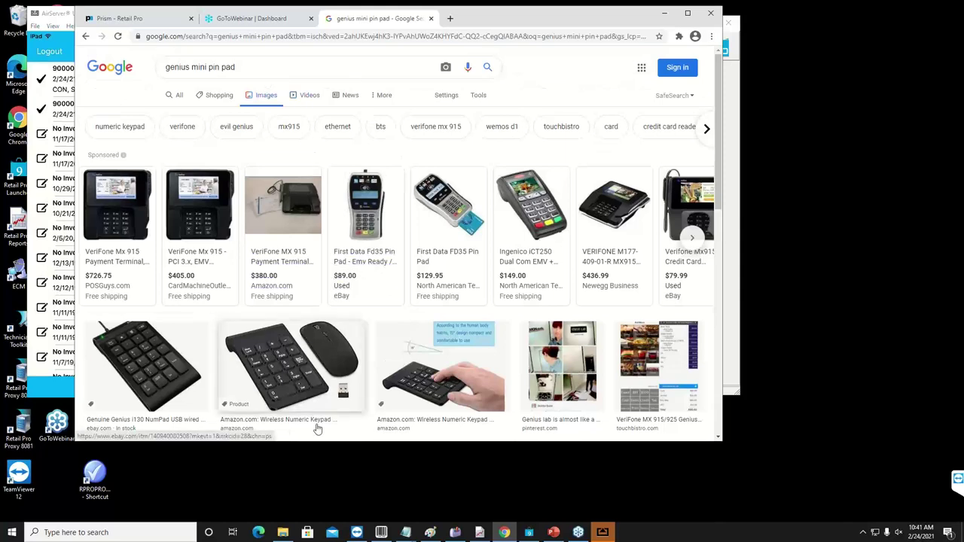
click(606, 533)
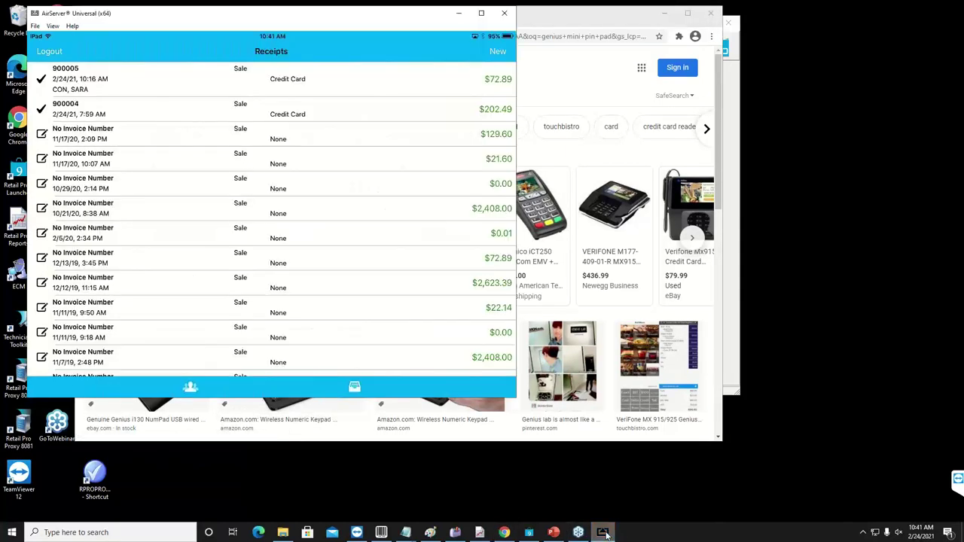
click(554, 532)
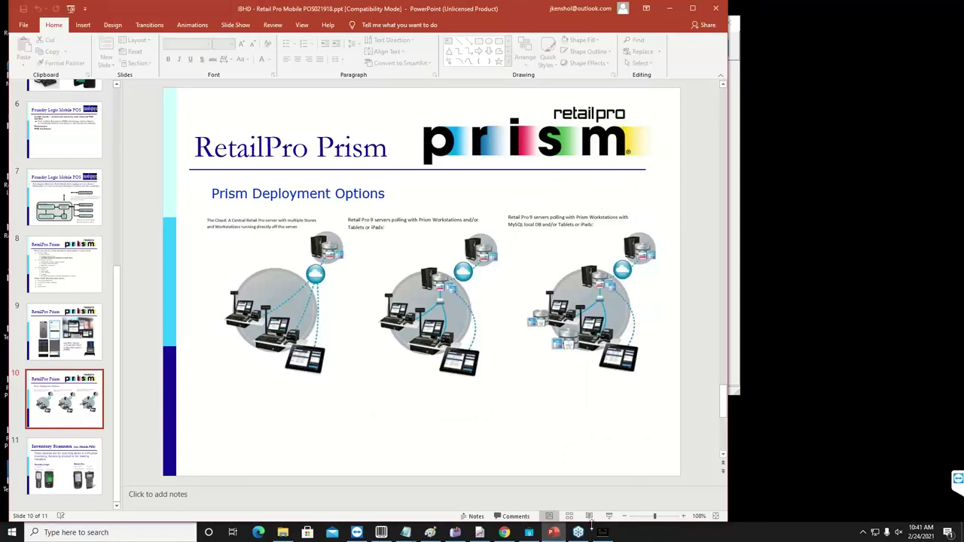
Scroll through the PowerPoint slides to the Prism slide on PCs, tablets and iPods with P2PE
scroll(317, 298, up, 2)
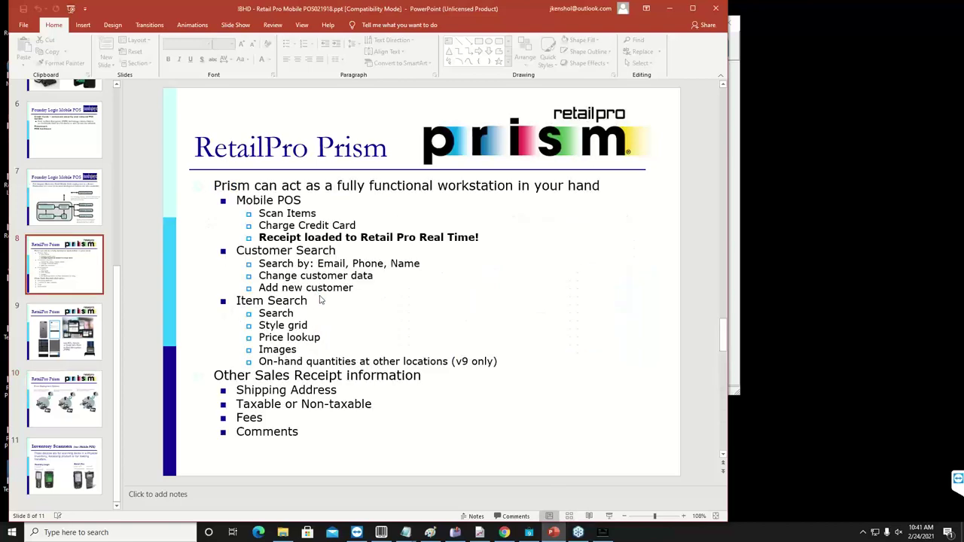
scroll(325, 302, down, 1)
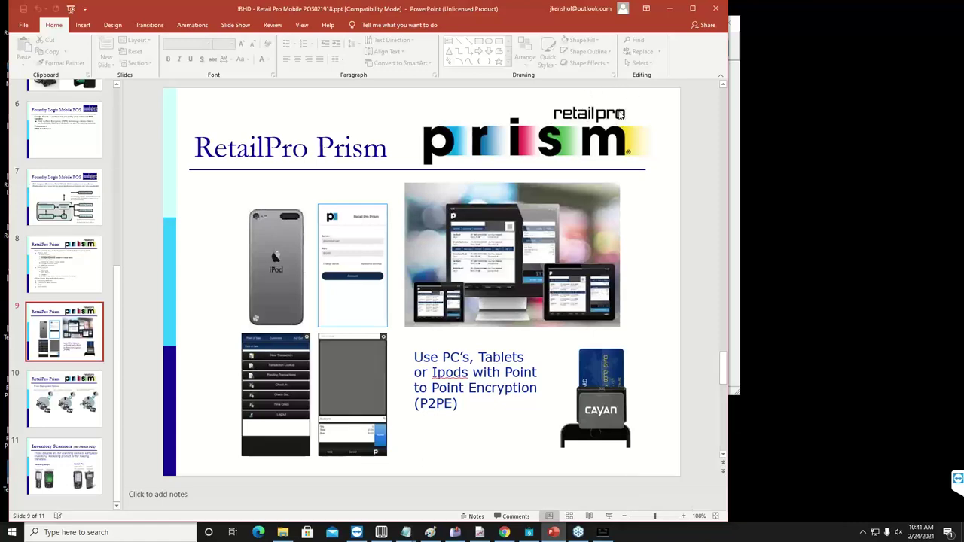
click(669, 11)
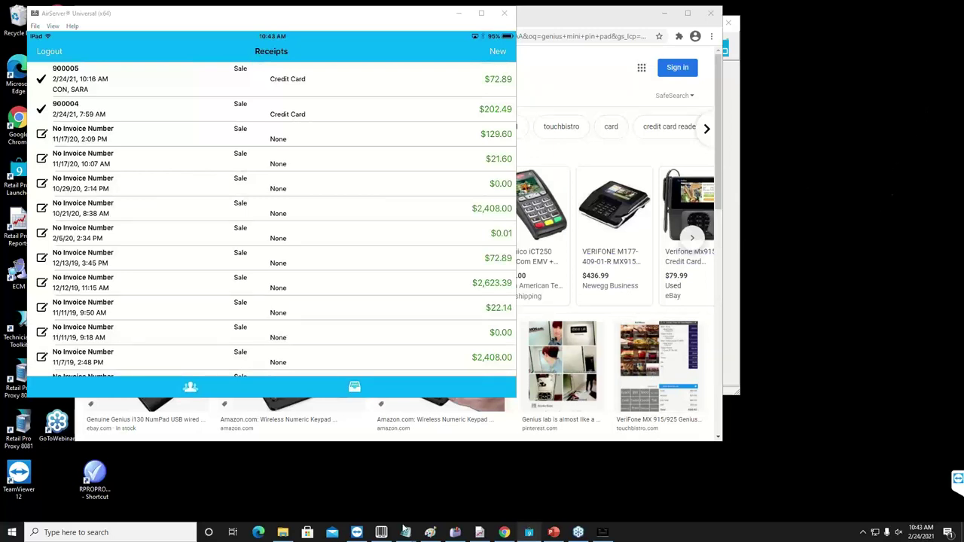
click(555, 533)
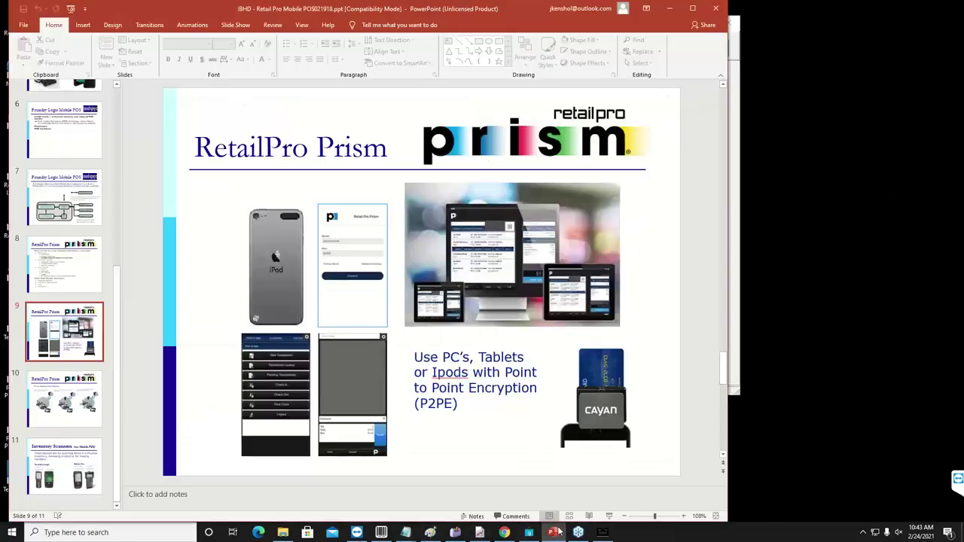
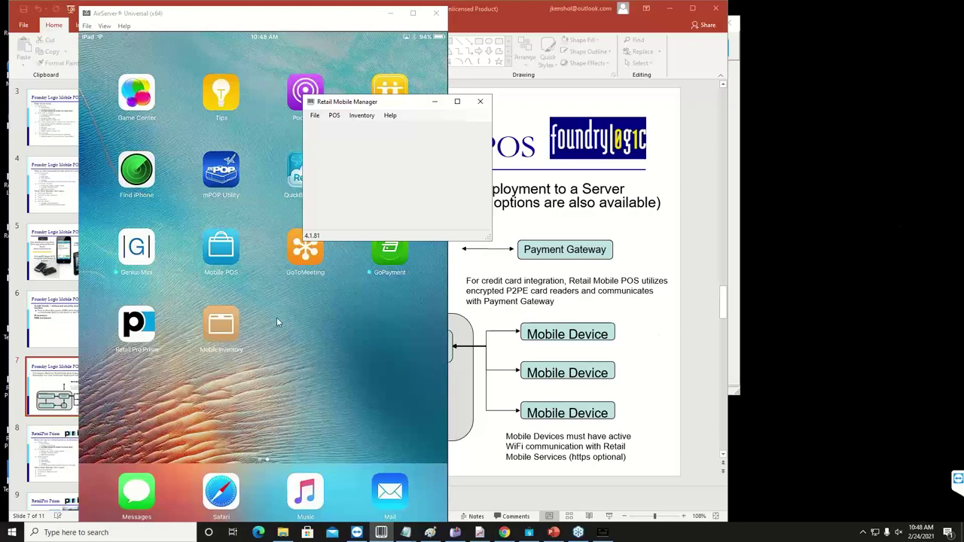
Dismiss the mirrored iPad window so the slide 7 deployment diagram shows fully
click(301, 324)
Return to the slides and advance from slide 7 to slide 9 on PCs, tablets or iPods with P2PE
click(662, 360)
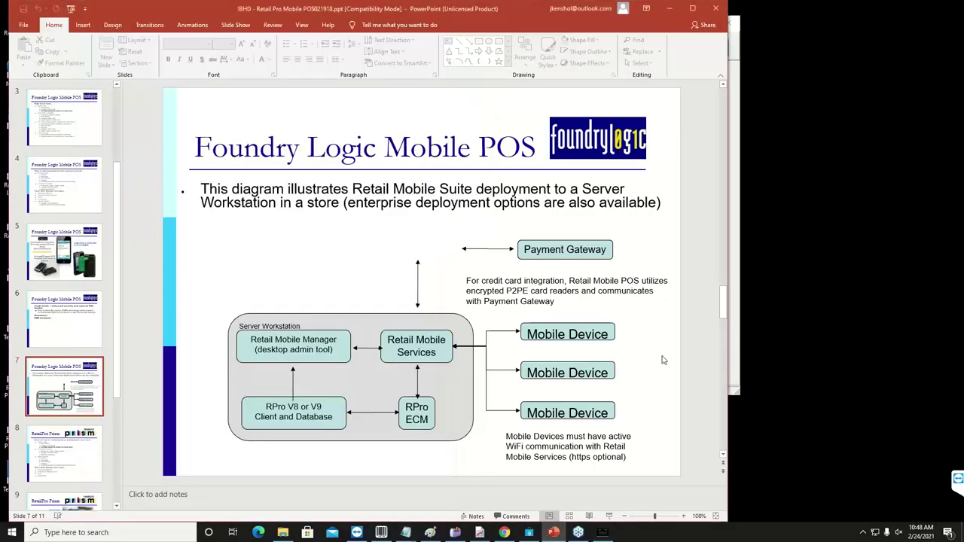
scroll(662, 360, down, 1)
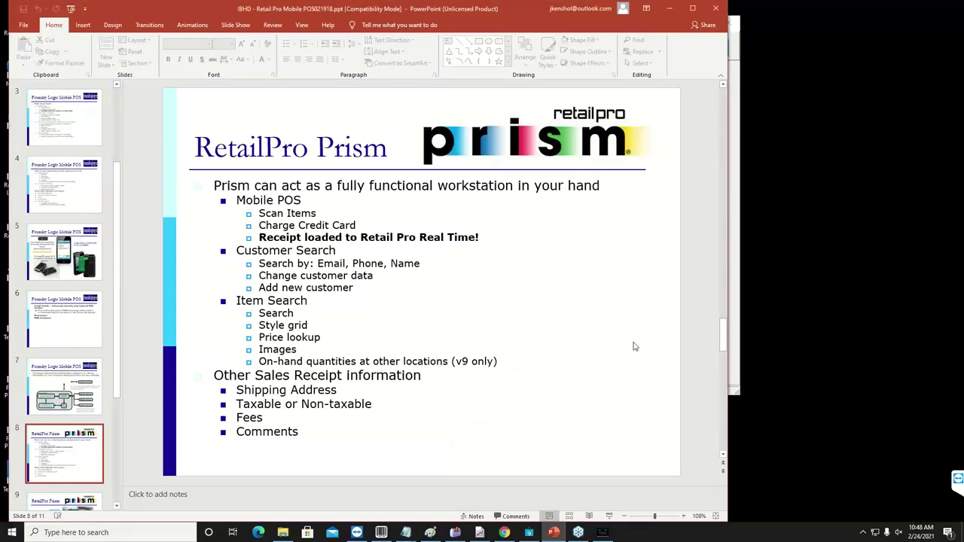
scroll(631, 346, down, 1)
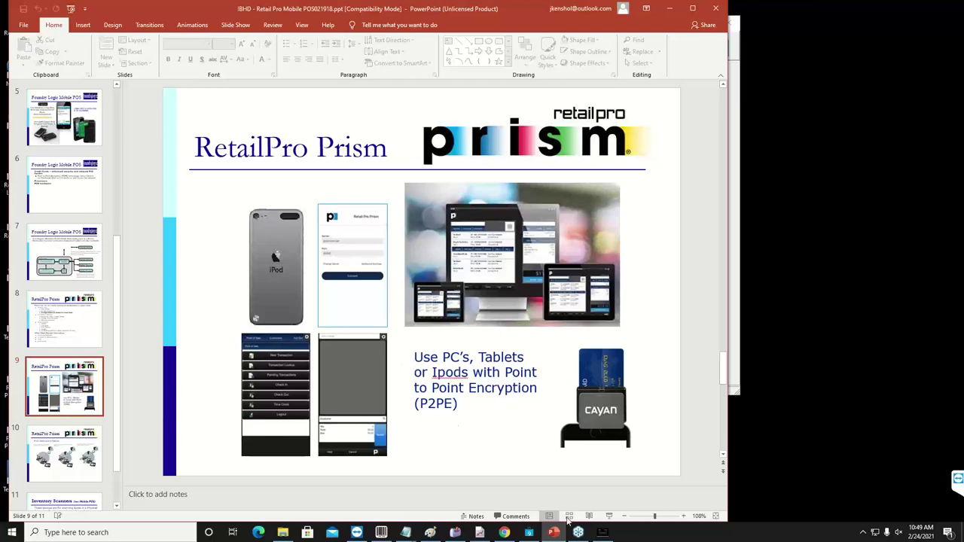
Bring the AirServer iPad mirror forward, showing its home screen with the Retail Pro Prism app
click(603, 532)
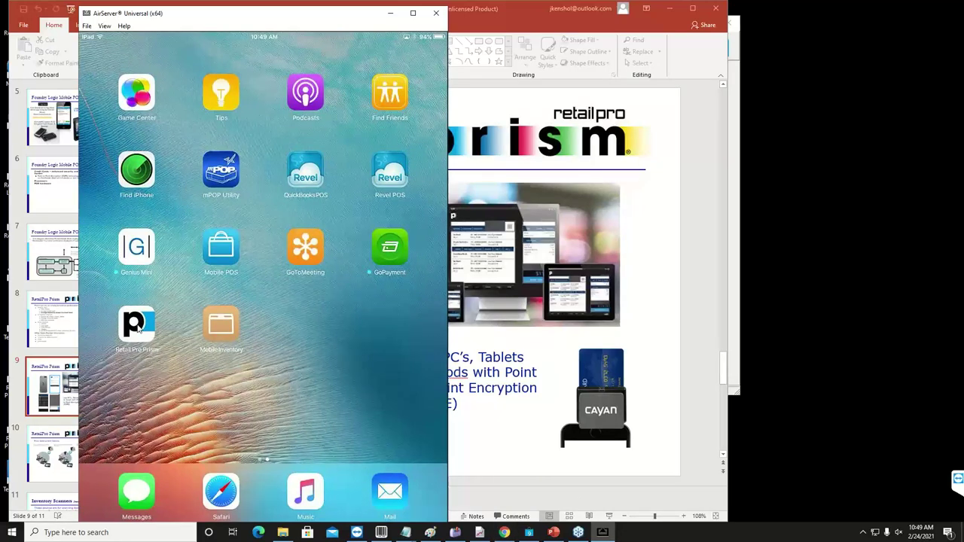
Switch to Chrome's Prism – Retail Pro tab showing an empty $0.00 sale
click(863, 532)
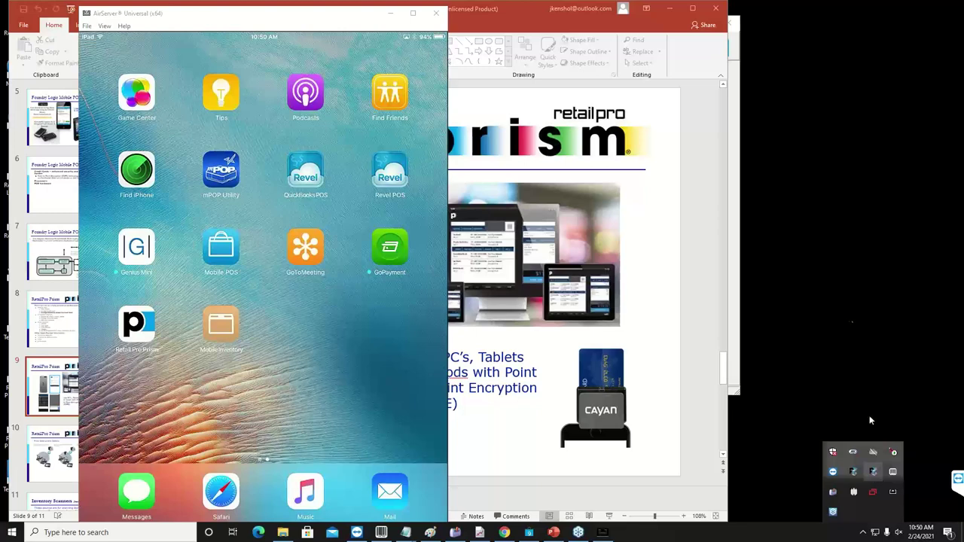
click(503, 533)
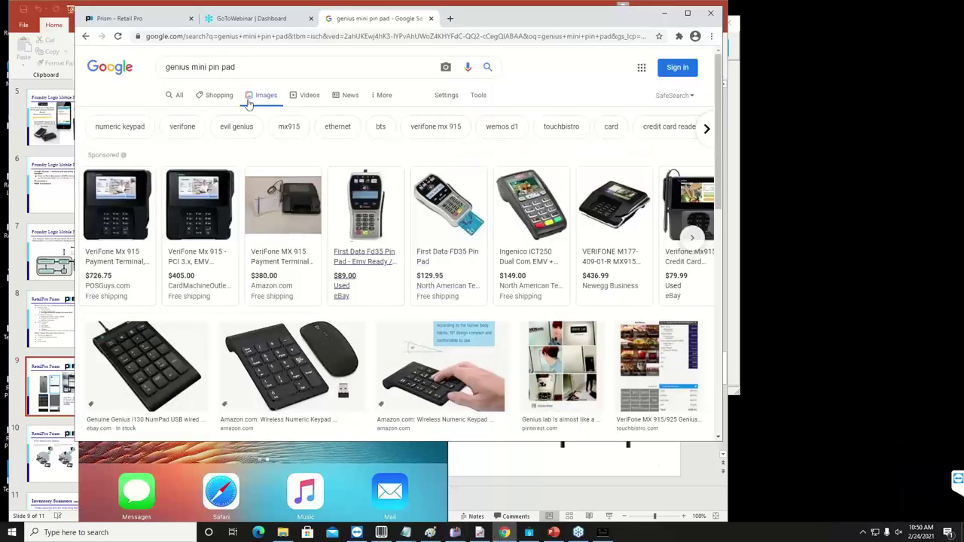
click(119, 19)
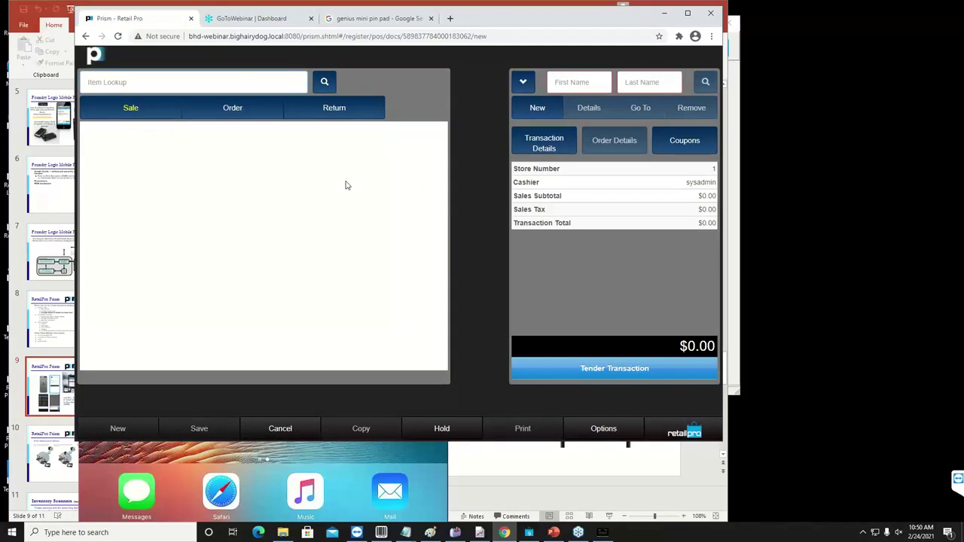